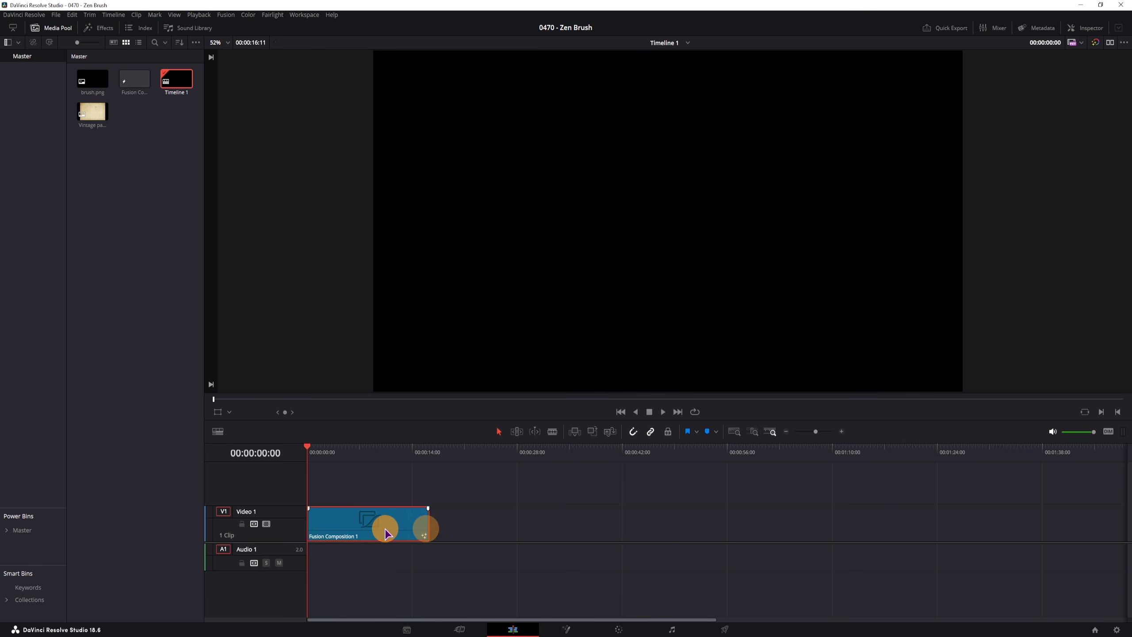
Open the composition on the Fusion page and add Vintage paper.jpg and brush.png from the media pool as nodes.
{"action": "left_click", "coordinate": [566, 629]}
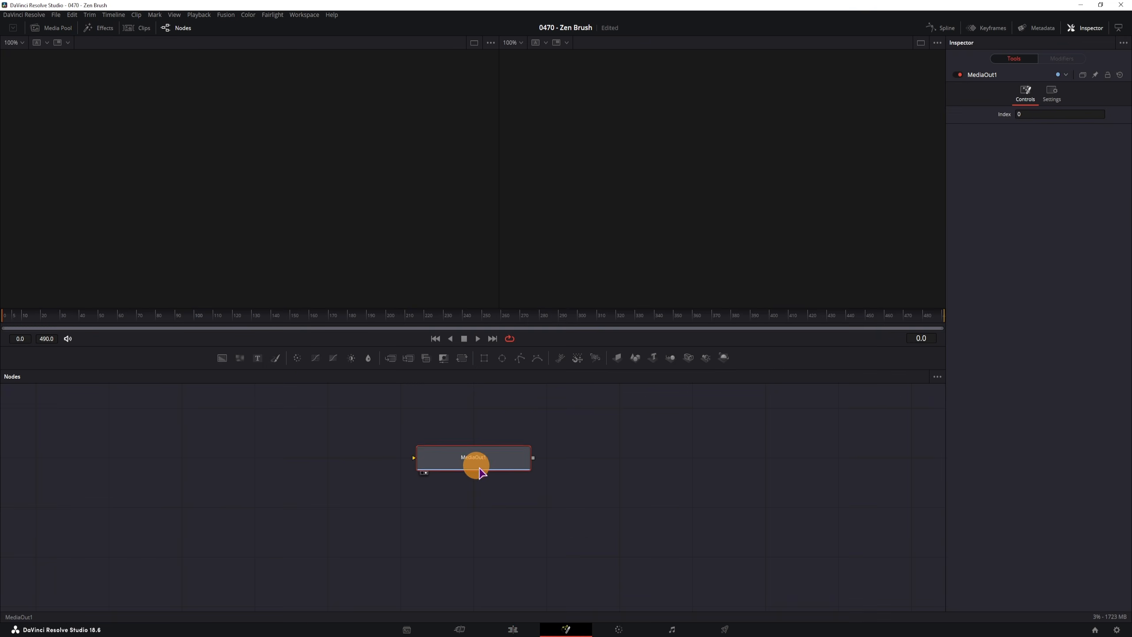
{"action": "left_click_drag", "start_coordinate": [475, 466], "coordinate": [565, 486]}
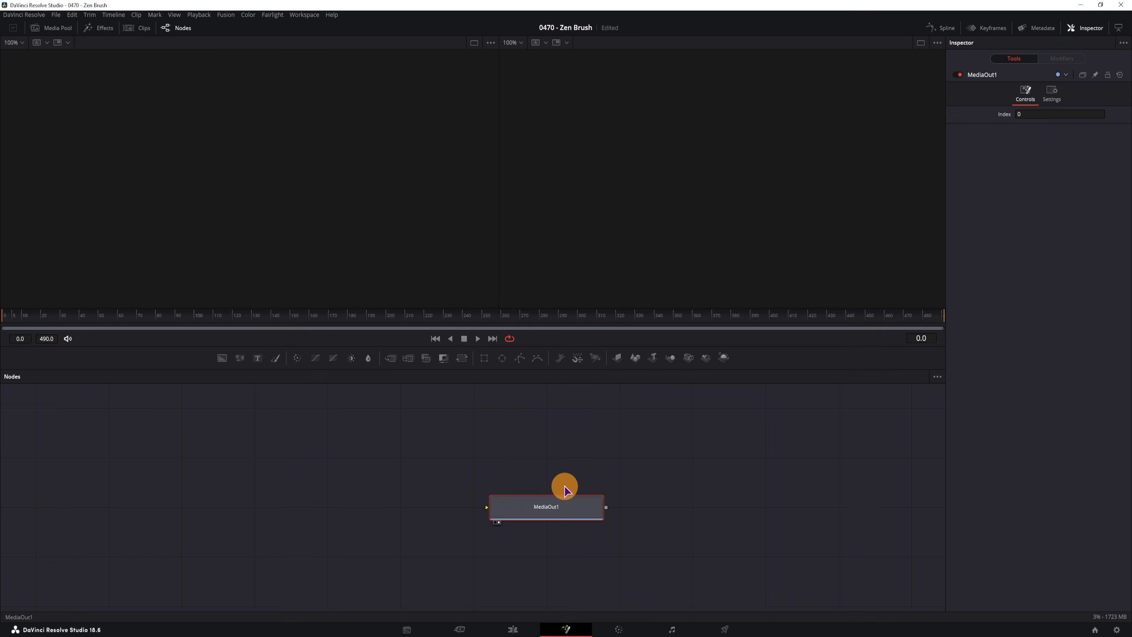
{"action": "left_click", "coordinate": [60, 29]}
{"action": "left_click", "coordinate": [138, 250]}
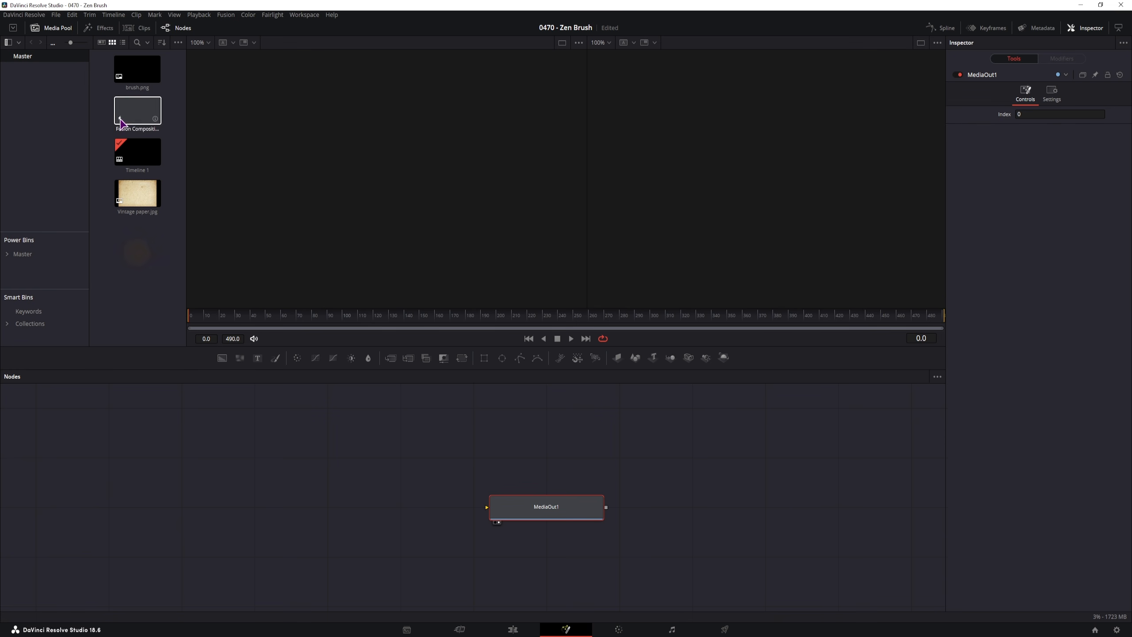
{"action": "left_click_drag", "start_coordinate": [141, 194], "coordinate": [286, 545]}
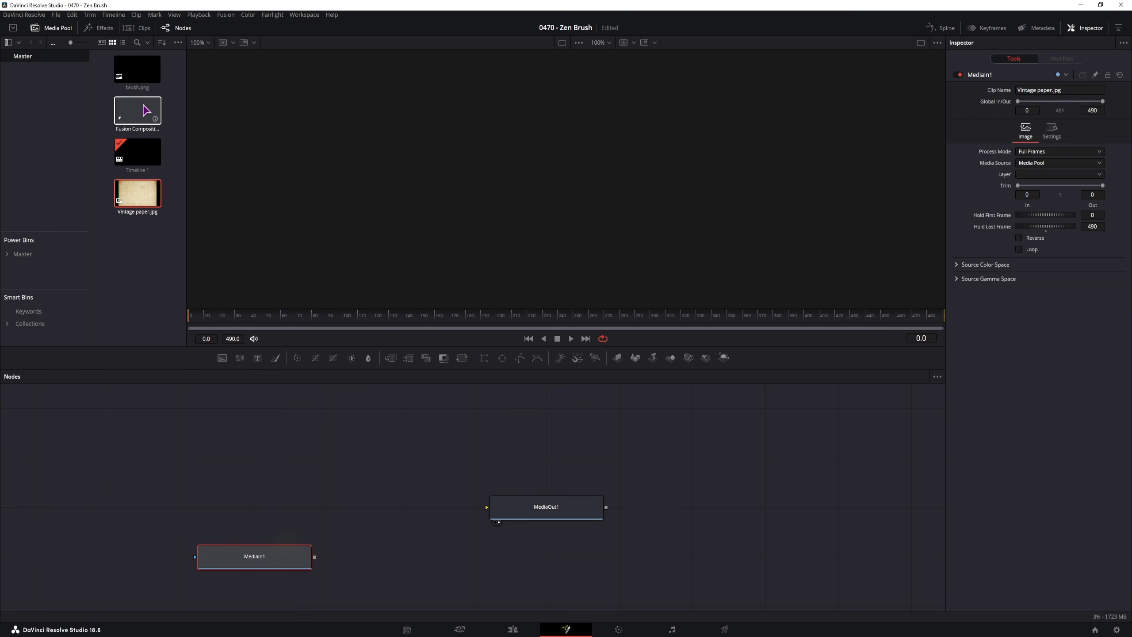
{"action": "mouse_move", "coordinate": [135, 69]}
{"action": "left_mouse_down"}
{"action": "mouse_move", "coordinate": [258, 384]}
{"action": "mouse_move", "coordinate": [253, 493]}
{"action": "mouse_move", "coordinate": [136, 507]}
{"action": "left_mouse_up"}
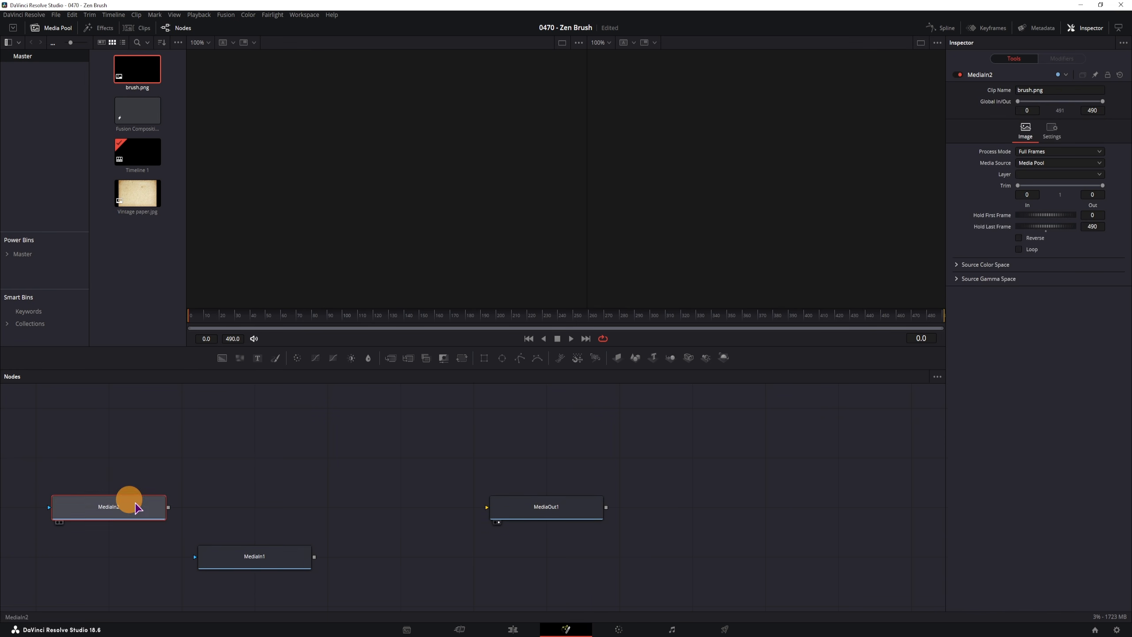
Merge the vintage paper node with the brush node and connect the merge output to MediaOut1.
{"action": "left_click_drag", "start_coordinate": [315, 556], "coordinate": [169, 509]}
{"action": "left_click_drag", "start_coordinate": [397, 556], "coordinate": [484, 508]}
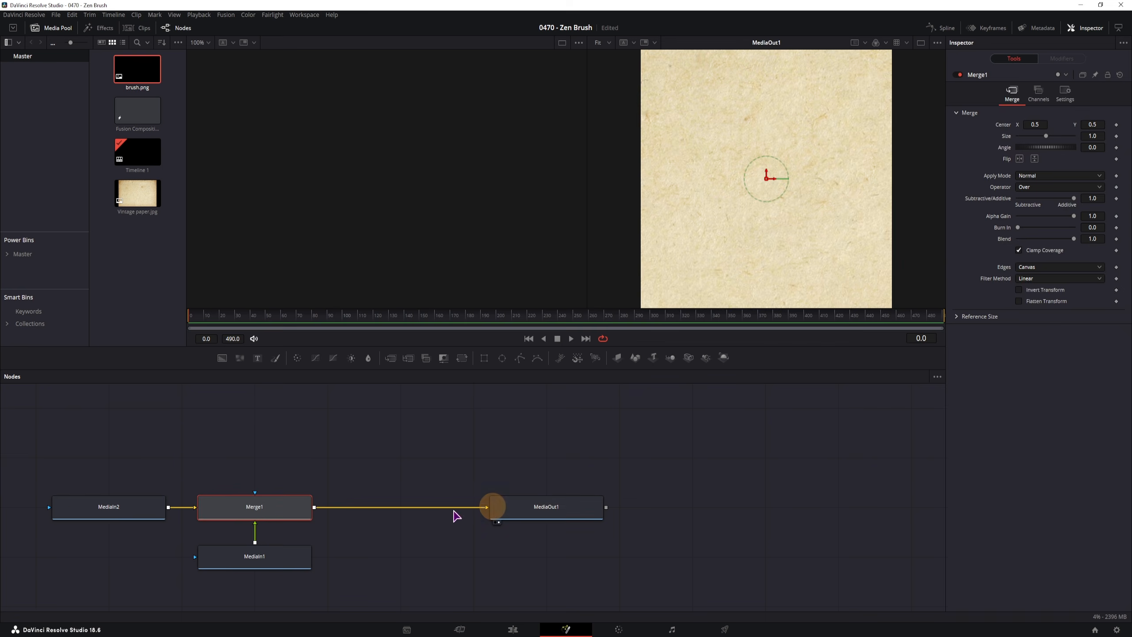
Preview the vintage paper node in the first viewer, and clear that viewer again.
{"action": "left_click", "coordinate": [267, 563]}
{"action": "key", "text": "1"}
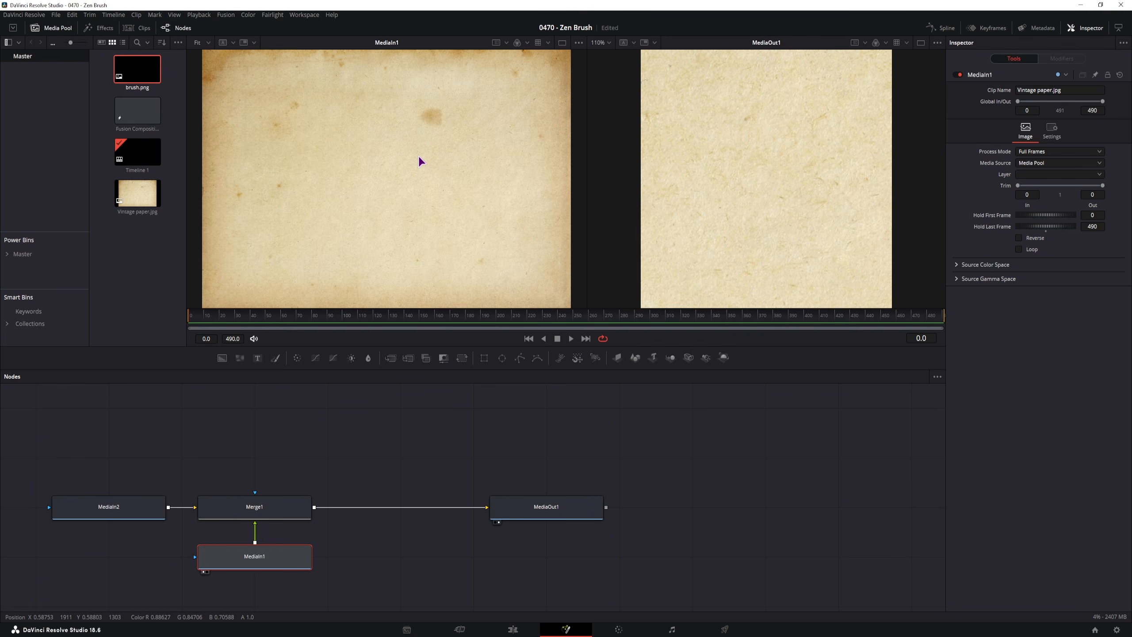
{"action": "key", "text": "1"}
Swap the foreground and background inputs of Merge1 to place the brush image over the vintage paper.
{"action": "left_click", "coordinate": [266, 511]}
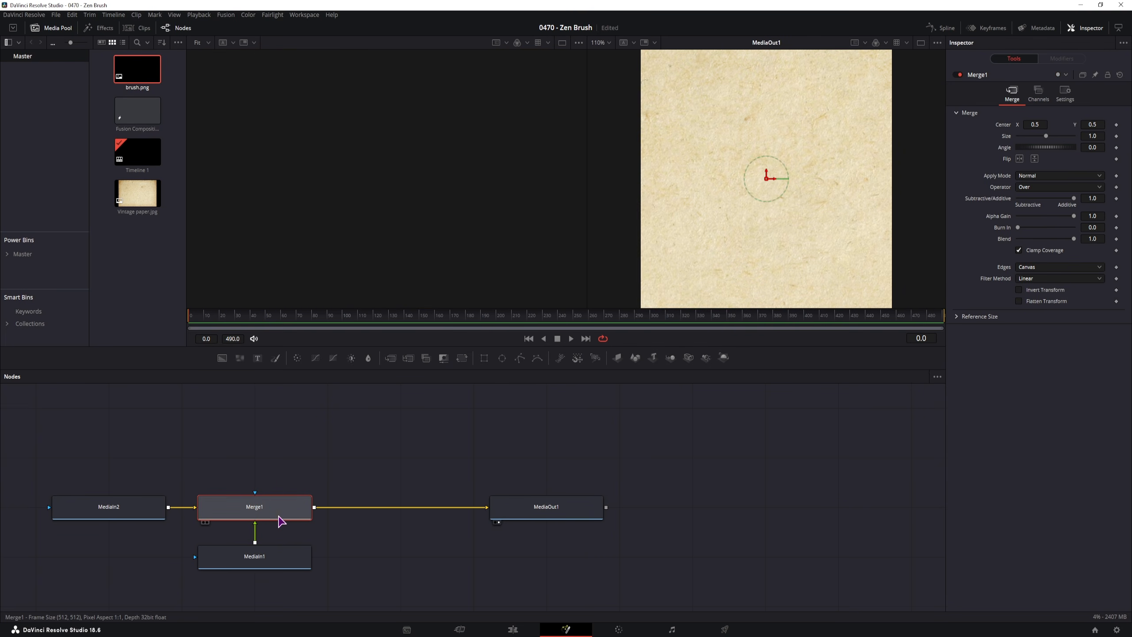
{"action": "left_click", "coordinate": [261, 533]}
{"action": "left_click", "coordinate": [187, 518]}
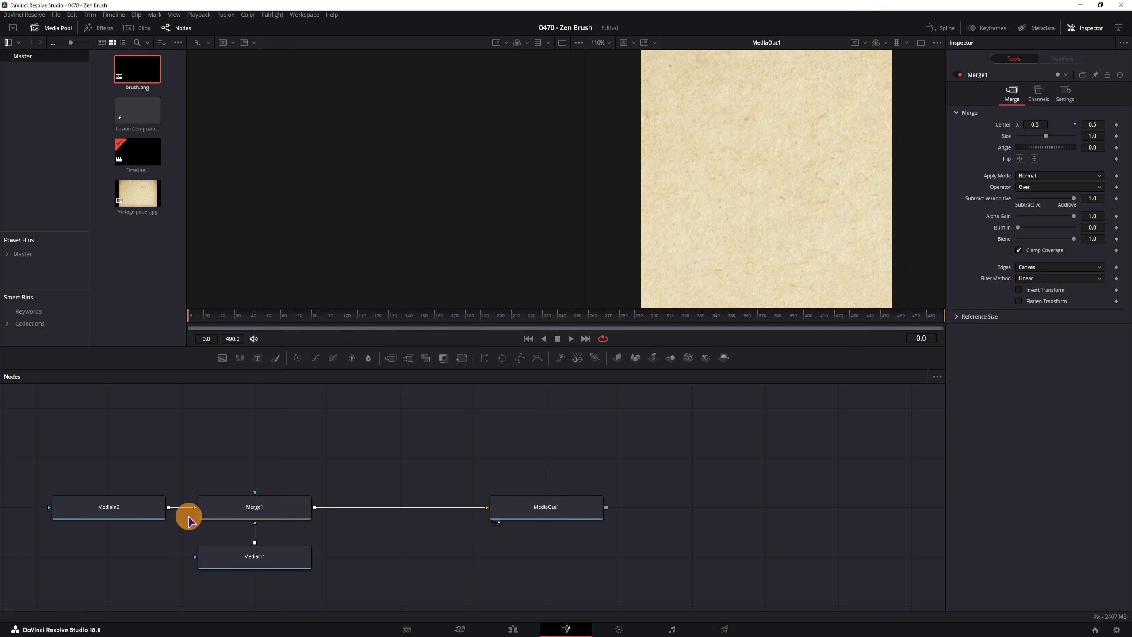
{"action": "left_click", "coordinate": [270, 516]}
{"action": "key", "text": "ctrl+t"}
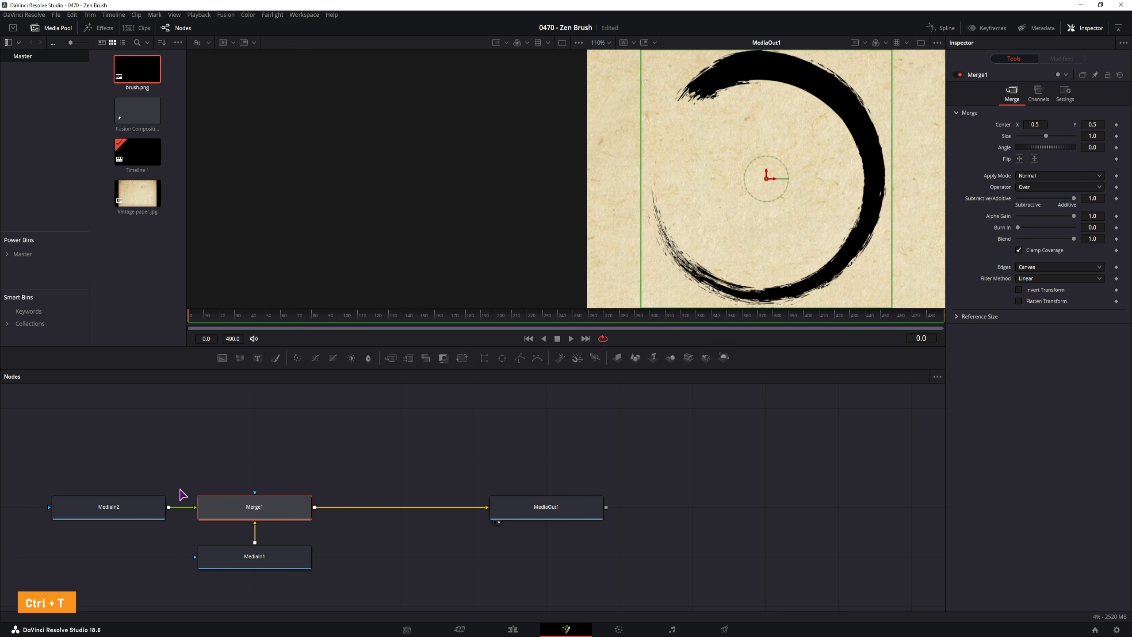
Attach an Ellipse mask to the brush image node, MediaIn2.
{"action": "left_click", "coordinate": [119, 507]}
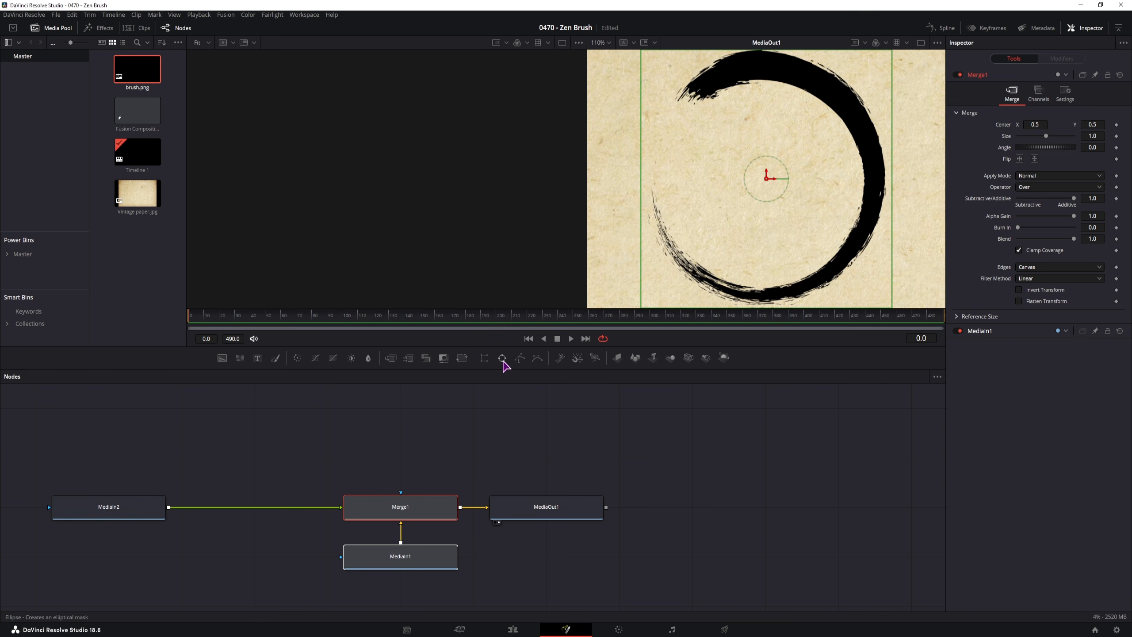
{"action": "mouse_move", "coordinate": [503, 359]}
{"action": "left_mouse_down"}
{"action": "mouse_move", "coordinate": [374, 430]}
{"action": "mouse_move", "coordinate": [136, 441]}
{"action": "mouse_move", "coordinate": [157, 458]}
{"action": "mouse_move", "coordinate": [45, 498]}
{"action": "mouse_move", "coordinate": [52, 511]}
{"action": "left_mouse_up"}
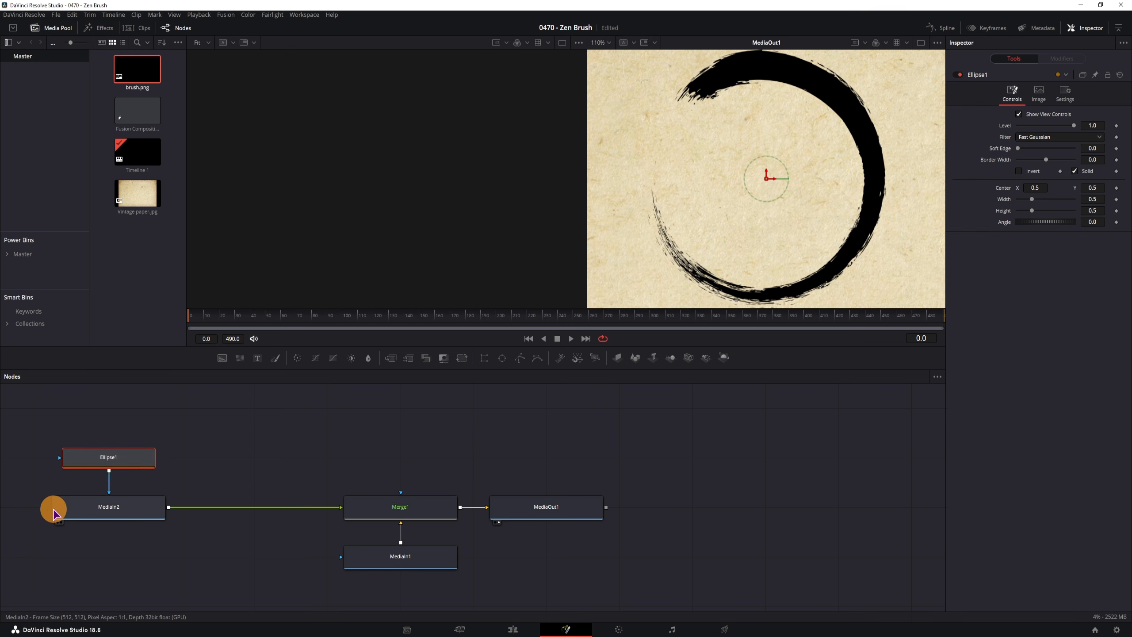
{"action": "left_click", "coordinate": [127, 459]}
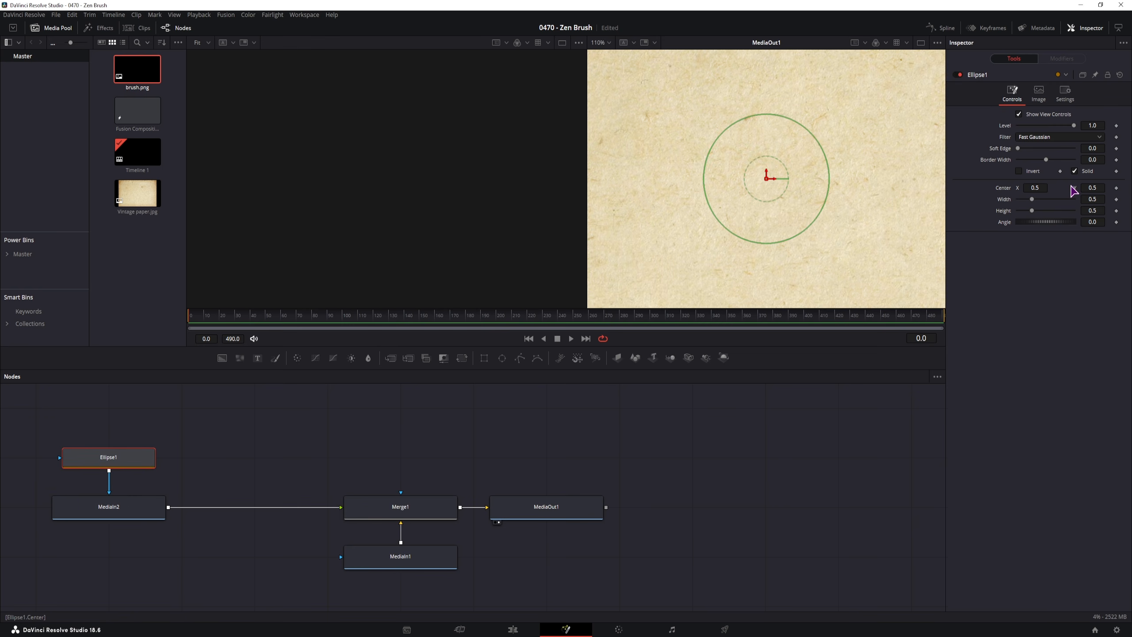
Make the ellipse mask non-solid, enlarge it to about 0.907 in width and height, and set its Border Width to 0.2.
{"action": "left_click", "coordinate": [1075, 171]}
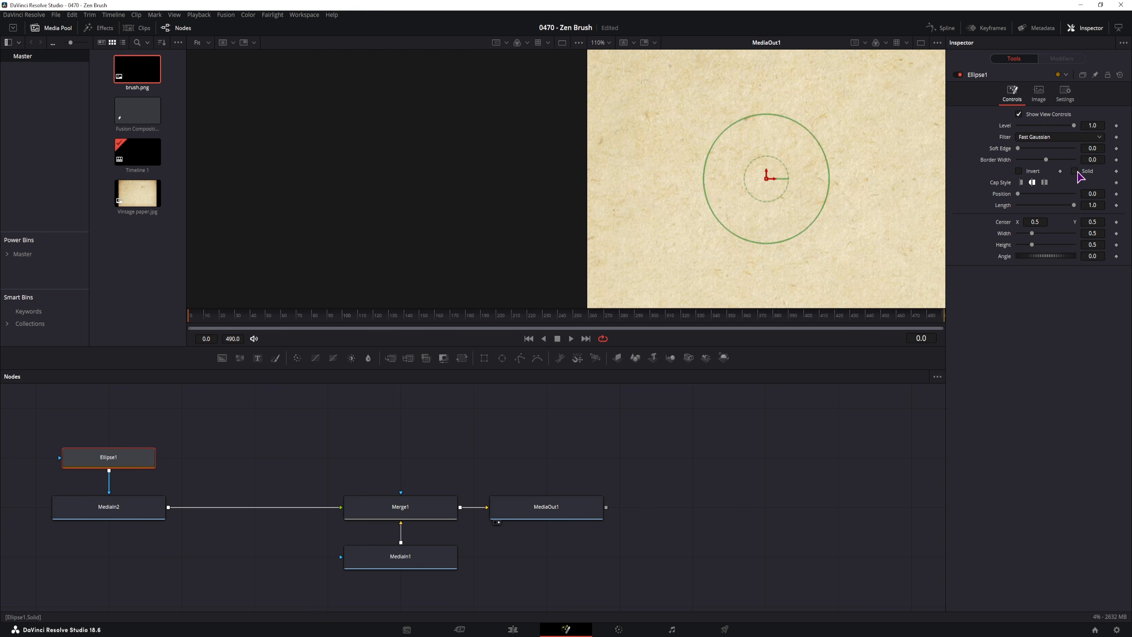
{"action": "left_click_drag", "start_coordinate": [817, 144], "coordinate": [868, 128]}
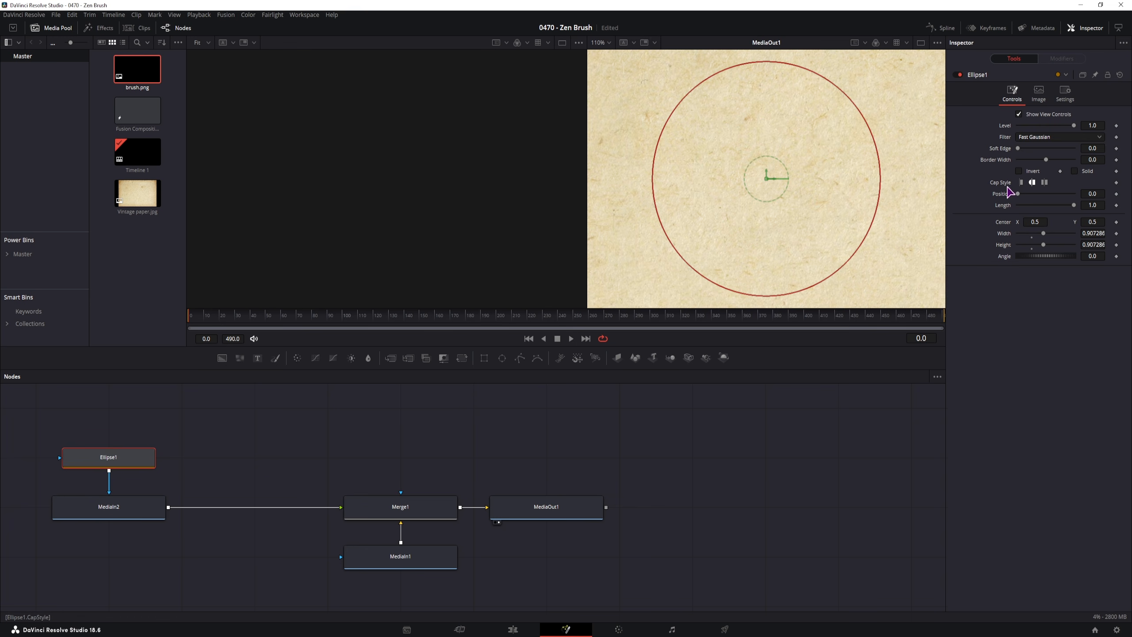
{"action": "mouse_move", "coordinate": [1093, 160]}
{"action": "left_mouse_down"}
{"action": "mouse_move", "coordinate": [574, 159]}
{"action": "mouse_move", "coordinate": [922, 182]}
{"action": "mouse_move", "coordinate": [1051, 203]}
{"action": "mouse_move", "coordinate": [914, 235]}
{"action": "mouse_move", "coordinate": [929, 235]}
{"action": "left_mouse_up"}
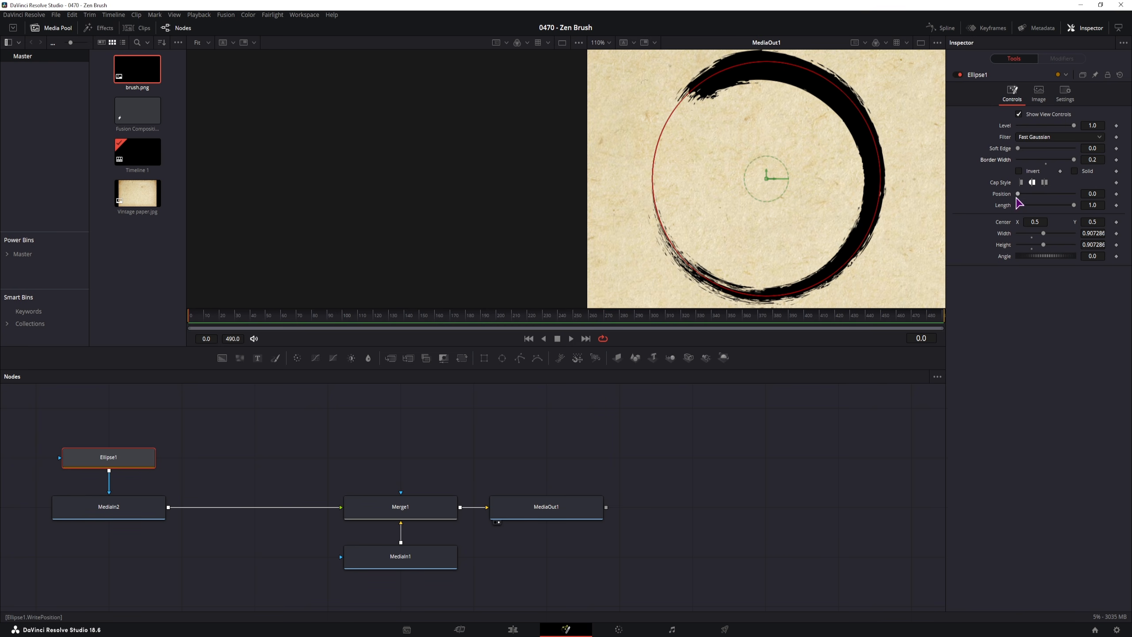
Set the ellipse mask's Position to 0.433 and its Length to 0.0.
{"action": "mouse_move", "coordinate": [1018, 194]}
{"action": "left_mouse_down"}
{"action": "mouse_move", "coordinate": [1074, 195]}
{"action": "mouse_move", "coordinate": [996, 198]}
{"action": "left_mouse_up"}
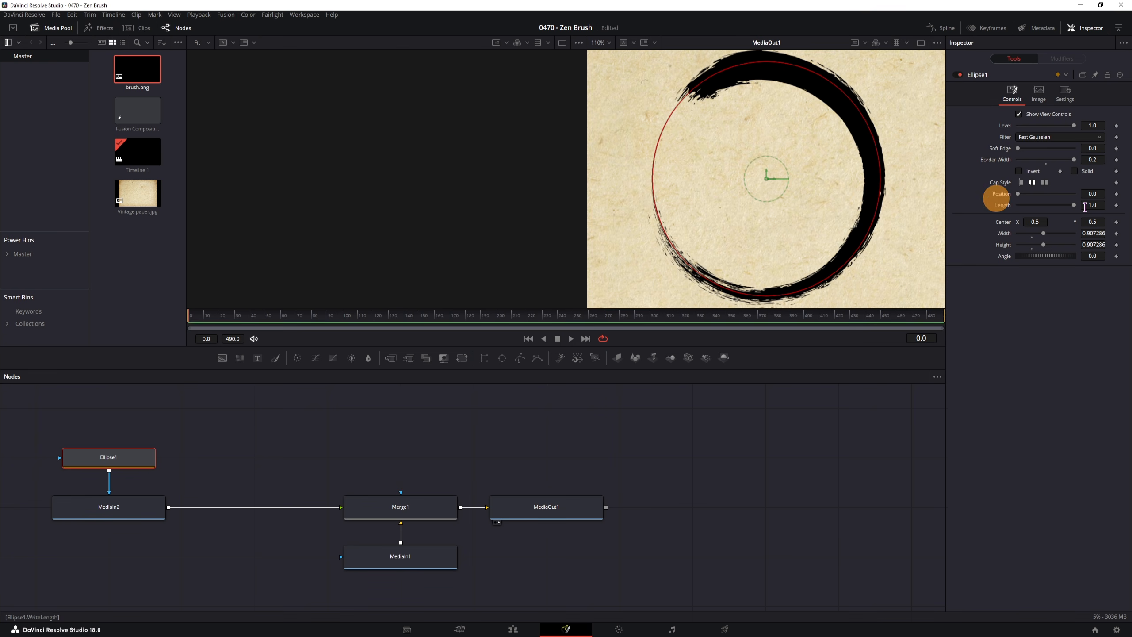
{"action": "left_click_drag", "start_coordinate": [1073, 206], "coordinate": [1051, 205]}
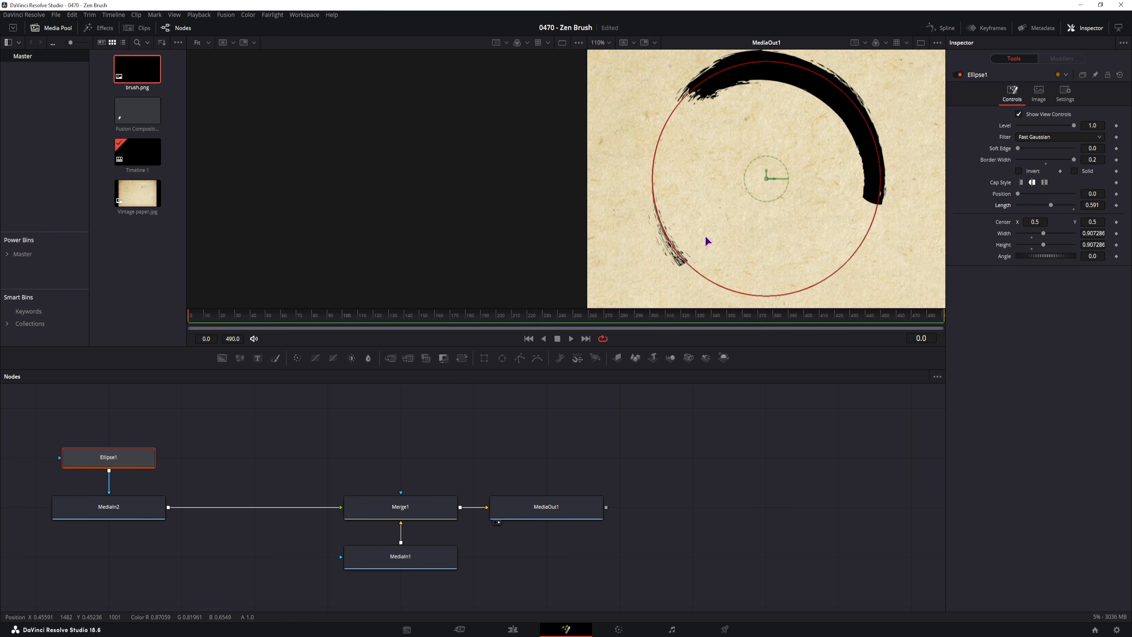
{"action": "left_click", "coordinate": [998, 196]}
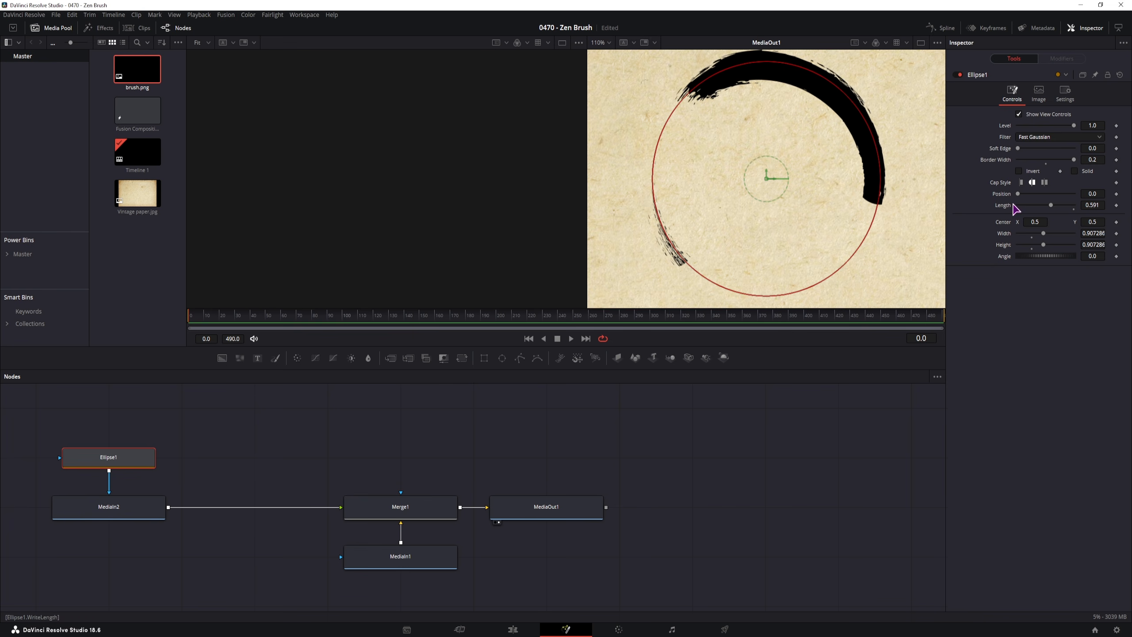
{"action": "mouse_move", "coordinate": [1050, 205]}
{"action": "left_mouse_down"}
{"action": "mouse_move", "coordinate": [1022, 194]}
{"action": "mouse_move", "coordinate": [1044, 199]}
{"action": "mouse_move", "coordinate": [1011, 207]}
{"action": "mouse_move", "coordinate": [1086, 206]}
{"action": "mouse_move", "coordinate": [1010, 207]}
{"action": "left_mouse_up"}
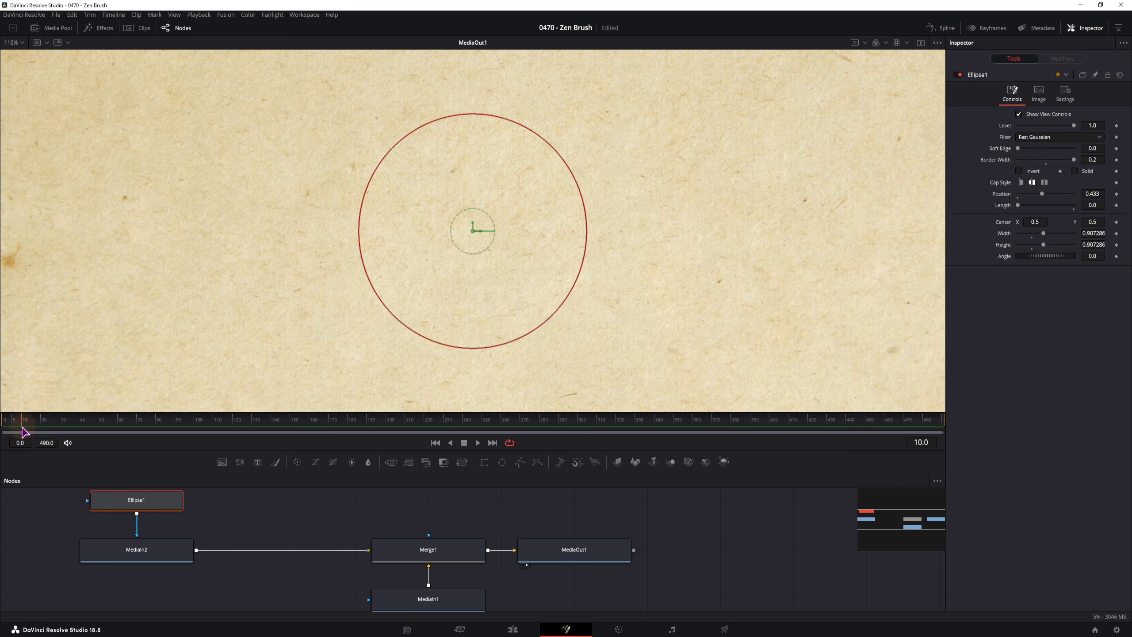
Keyframe the ellipse mask's Length from 0.0 at frame 10 to 1.0 at frame 50 and play the animation.
{"action": "left_click", "coordinate": [1116, 205]}
{"action": "mouse_move", "coordinate": [31, 426]}
{"action": "left_mouse_down"}
{"action": "mouse_move", "coordinate": [119, 426]}
{"action": "mouse_move", "coordinate": [71, 428]}
{"action": "mouse_move", "coordinate": [114, 425]}
{"action": "mouse_move", "coordinate": [99, 426]}
{"action": "left_mouse_up"}
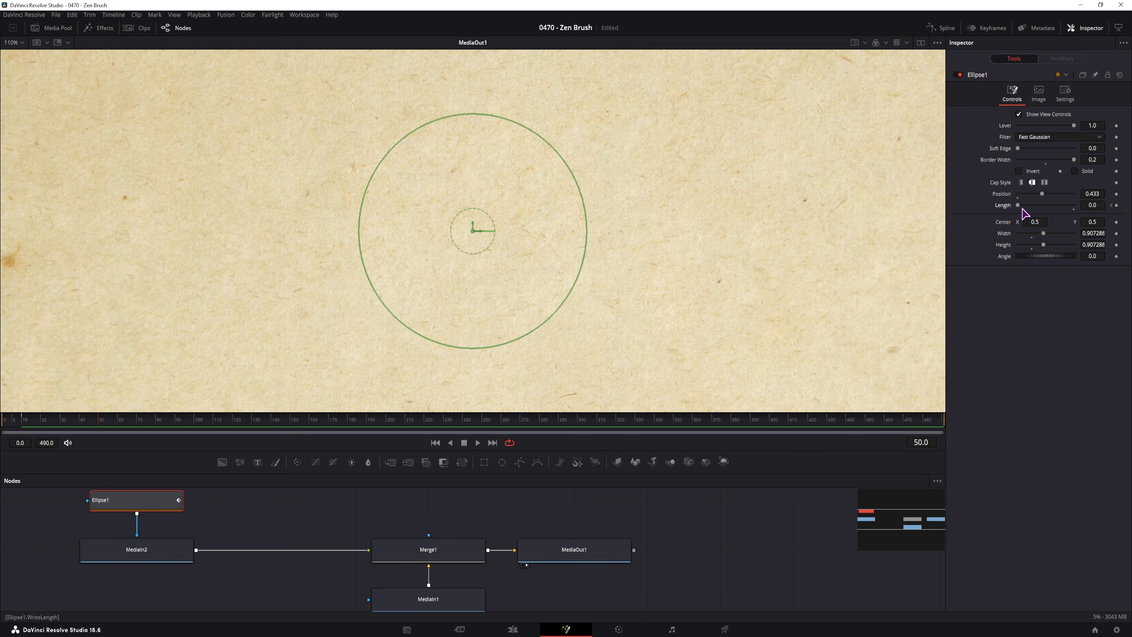
{"action": "left_click_drag", "start_coordinate": [1019, 205], "coordinate": [1081, 206]}
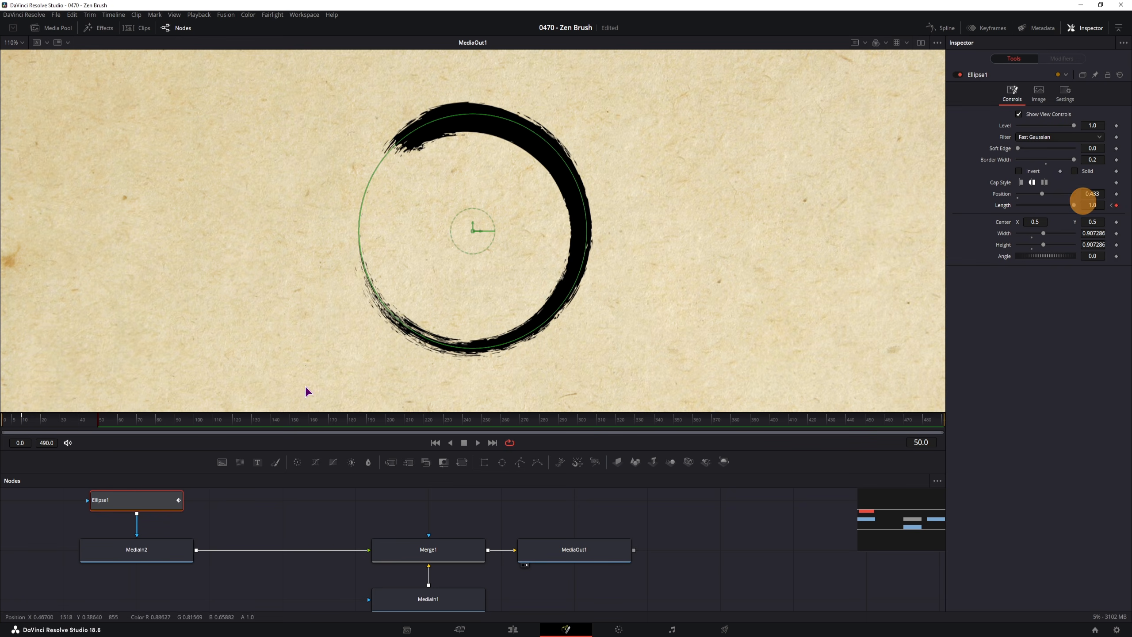
{"action": "left_click", "coordinate": [28, 422]}
{"action": "key", "text": "space"}
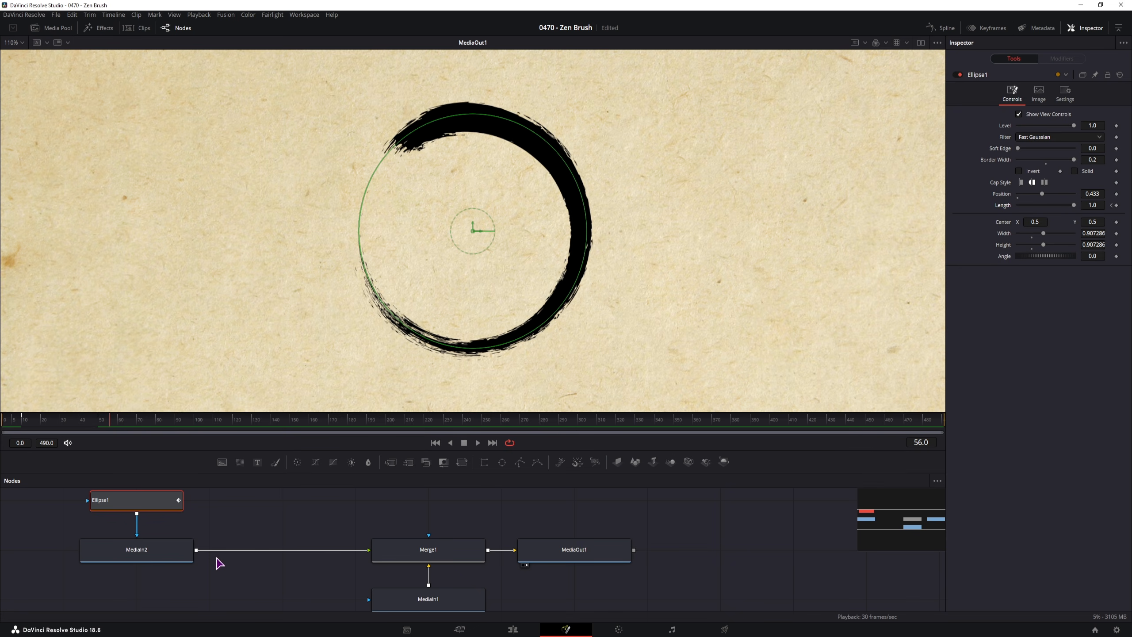
Remove the Length keyframe at frame 50, keyframe Length to 1.0 at frame 30 instead, and play the faster reveal.
{"action": "left_click", "coordinate": [100, 425]}
{"action": "left_click", "coordinate": [1117, 205]}
{"action": "left_click_drag", "start_coordinate": [58, 425], "coordinate": [61, 429]}
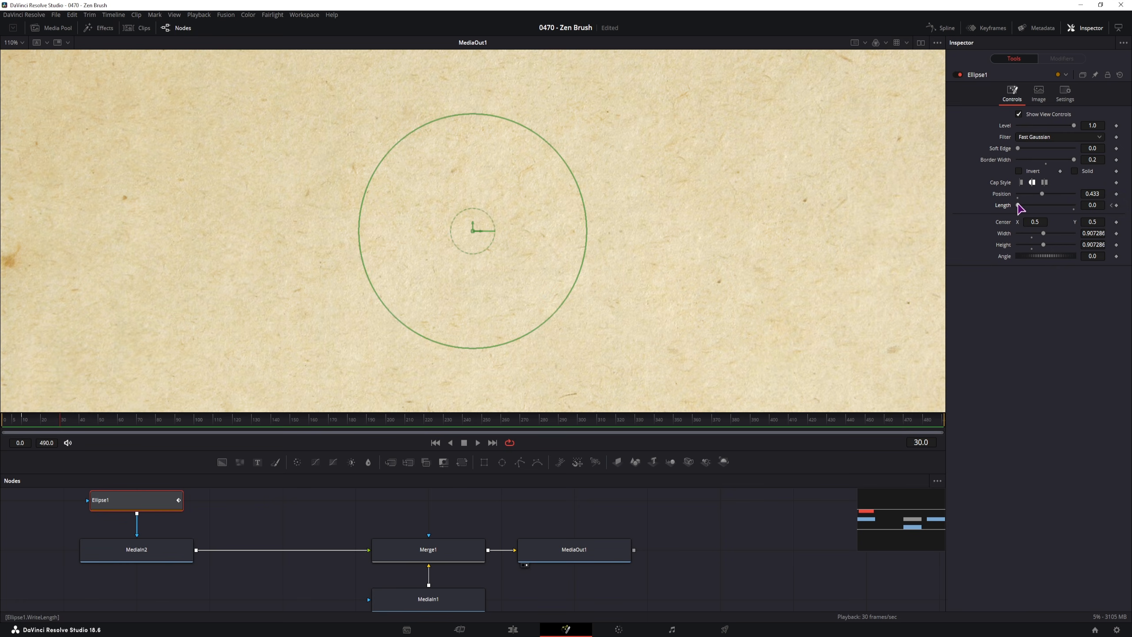
{"action": "left_click_drag", "start_coordinate": [1018, 205], "coordinate": [1091, 207]}
{"action": "left_click_drag", "start_coordinate": [17, 421], "coordinate": [4, 422]}
{"action": "left_click", "coordinate": [266, 589]}
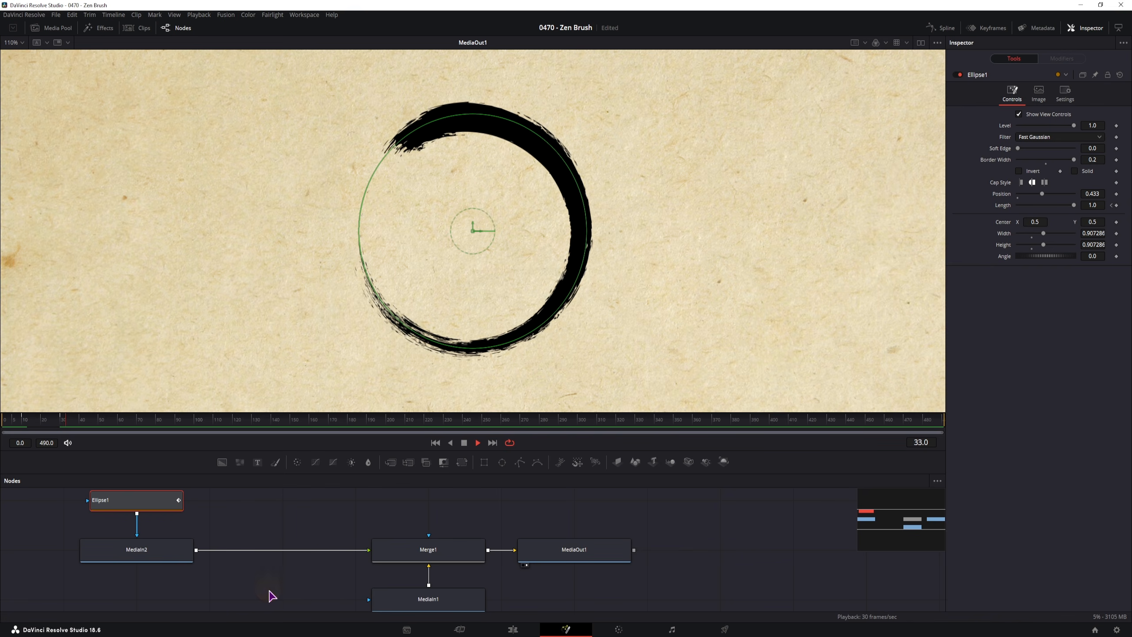
{"action": "left_click", "coordinate": [67, 421]}
Expand Ellipse1 in the Keyframes editor and shift the ending Length keyframe forward in time to slow the reveal.
{"action": "left_click", "coordinate": [998, 29]}
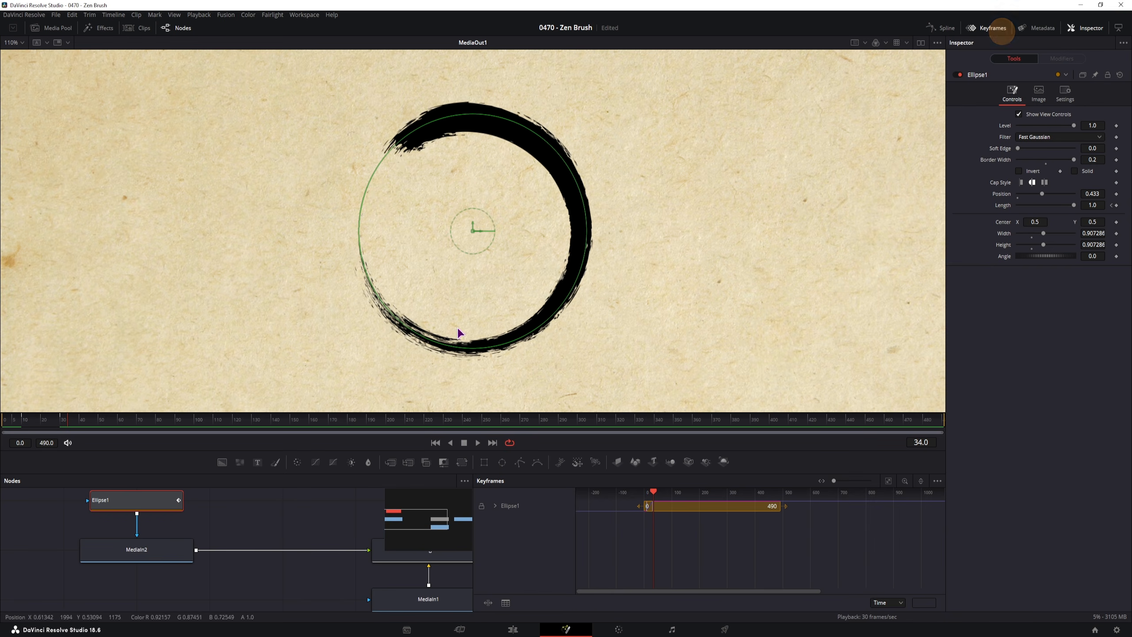
{"action": "left_click", "coordinate": [161, 500]}
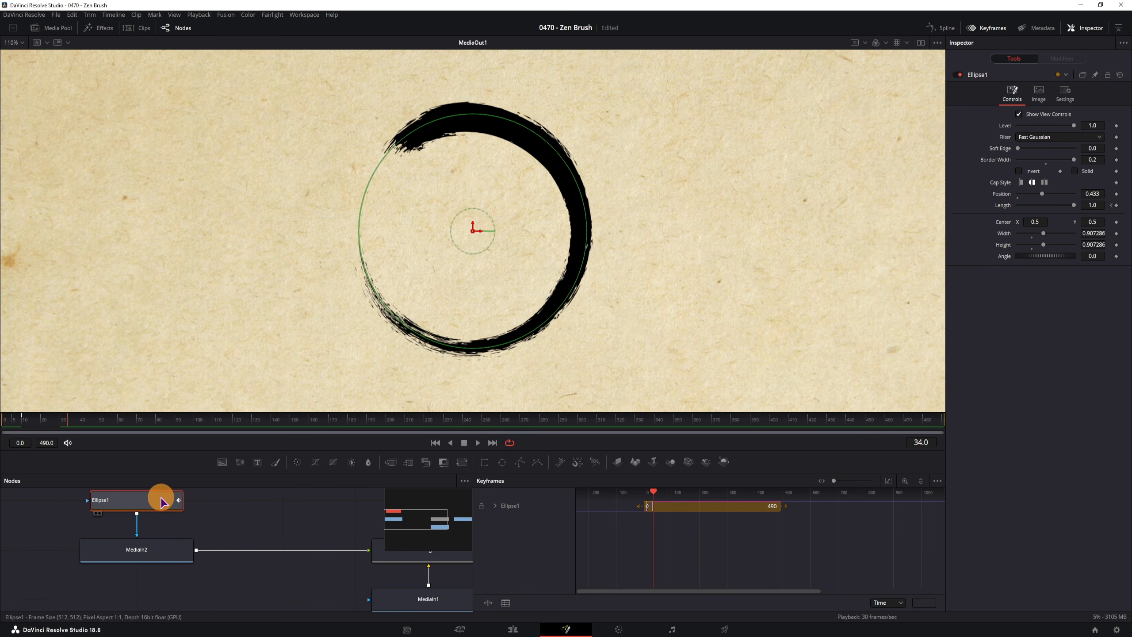
{"action": "left_click", "coordinate": [938, 481]}
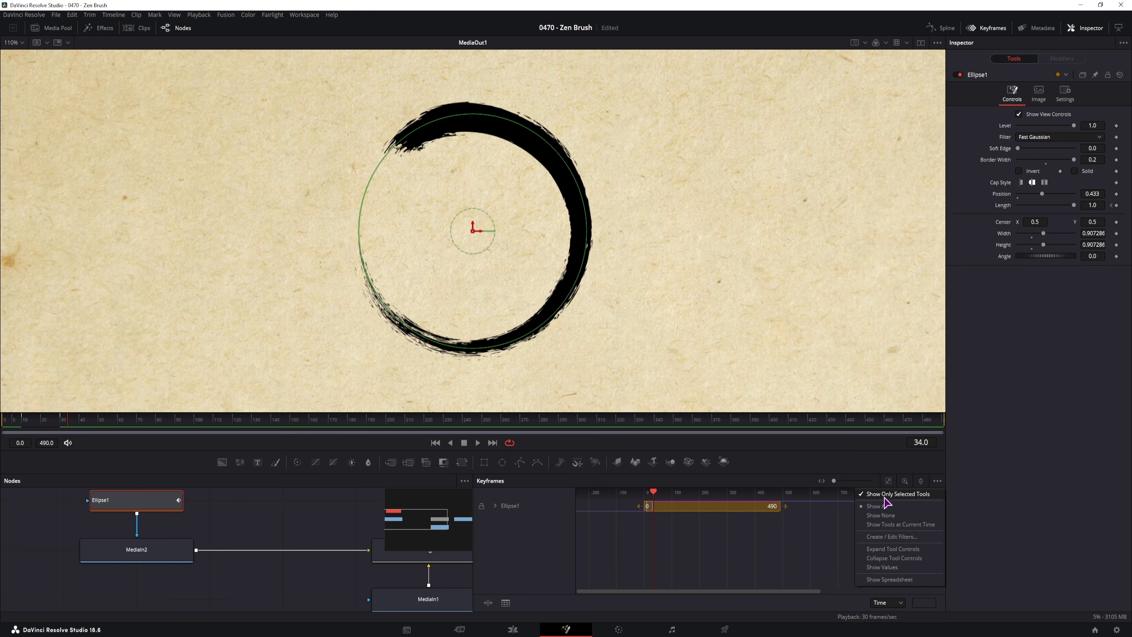
{"action": "left_click", "coordinate": [495, 506]}
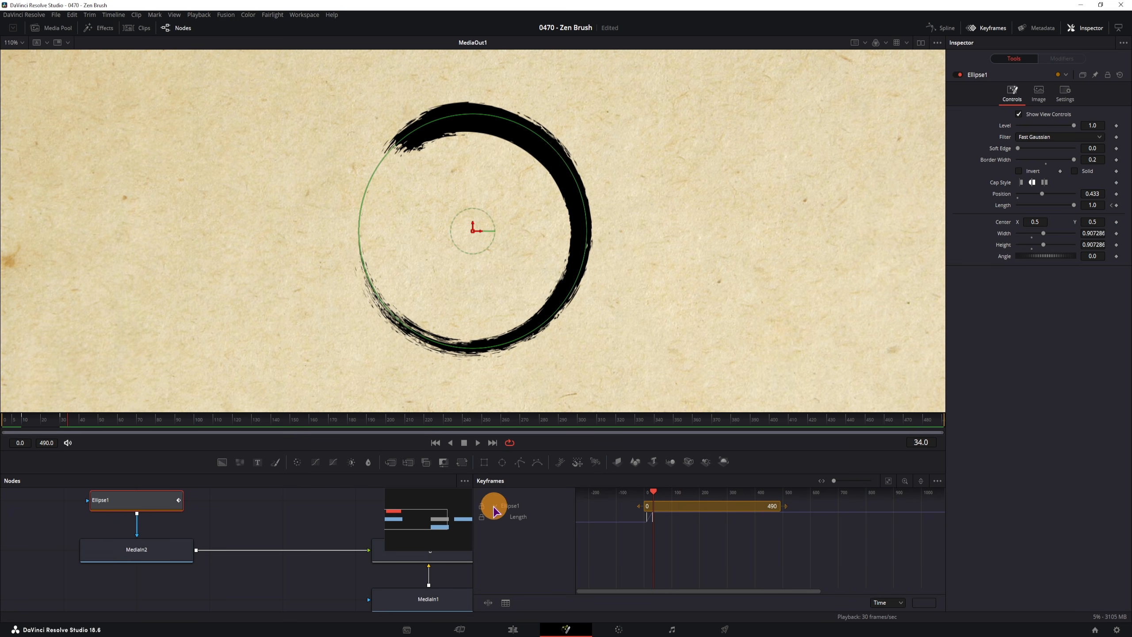
{"action": "left_click_drag", "start_coordinate": [673, 537], "coordinate": [655, 523]}
{"action": "left_click", "coordinate": [670, 518]}
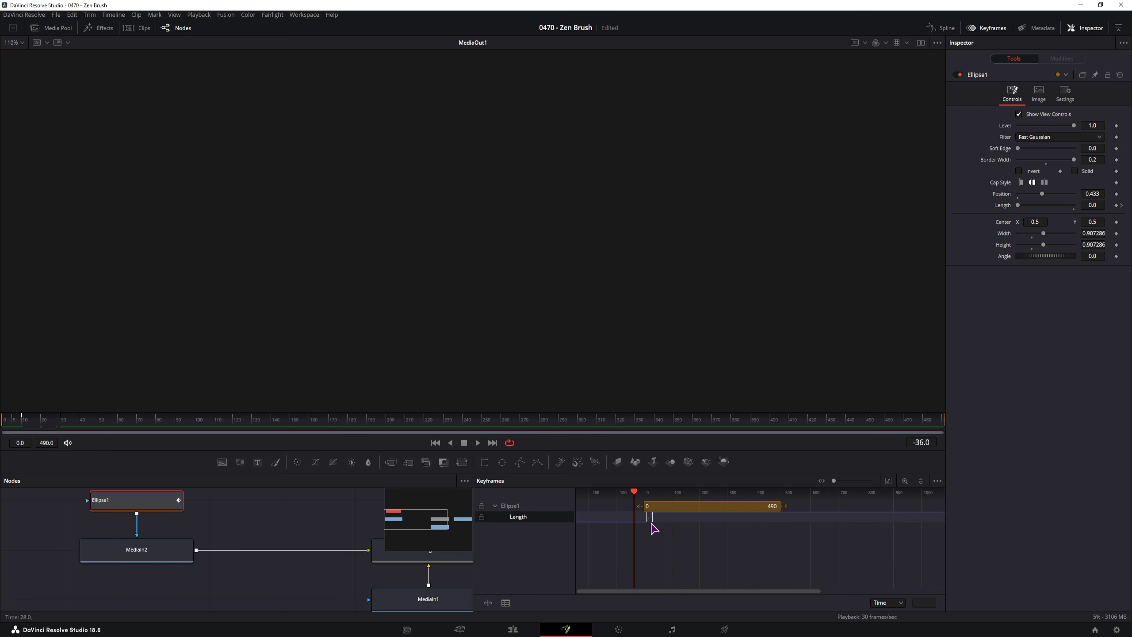
{"action": "mouse_move", "coordinate": [660, 535]}
{"action": "left_mouse_down"}
{"action": "mouse_move", "coordinate": [650, 519]}
{"action": "mouse_move", "coordinate": [715, 521]}
{"action": "mouse_move", "coordinate": [664, 528]}
{"action": "mouse_move", "coordinate": [677, 523]}
{"action": "left_mouse_up"}
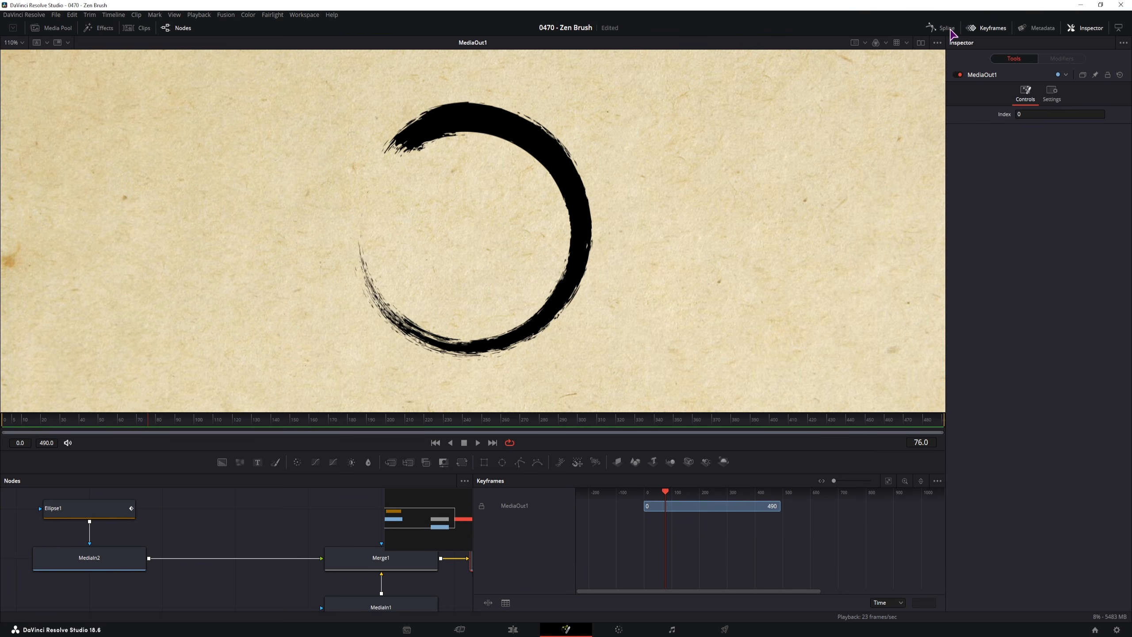
Replace the Keyframes editor with the Spline editor and load Ellipse1's Length animation in it.
{"action": "left_click", "coordinate": [951, 32]}
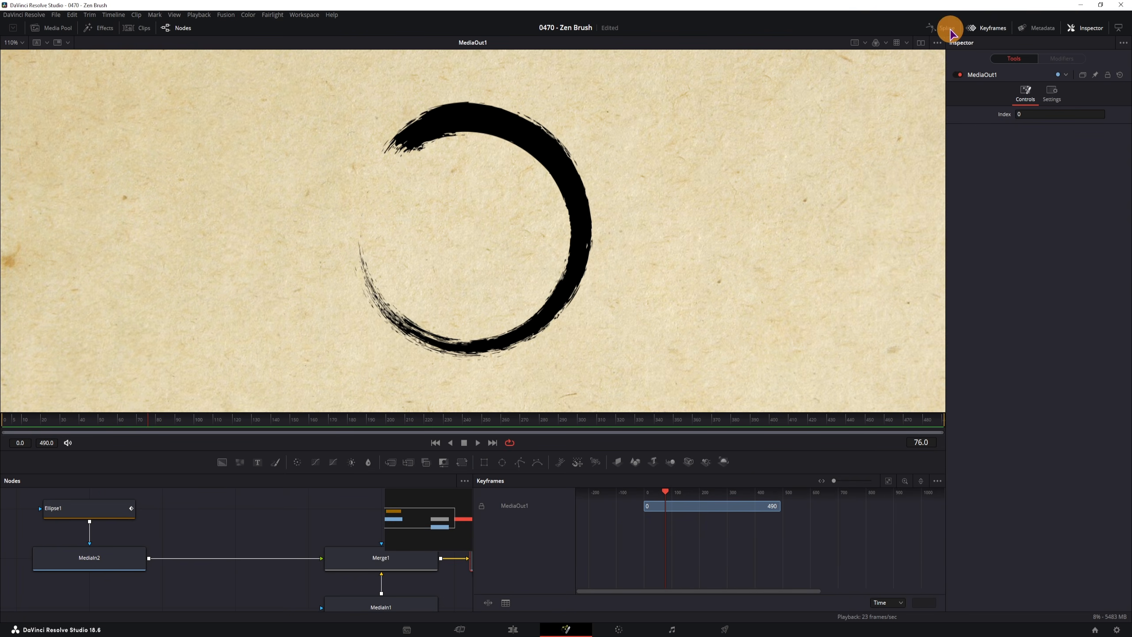
{"action": "left_click", "coordinate": [994, 32]}
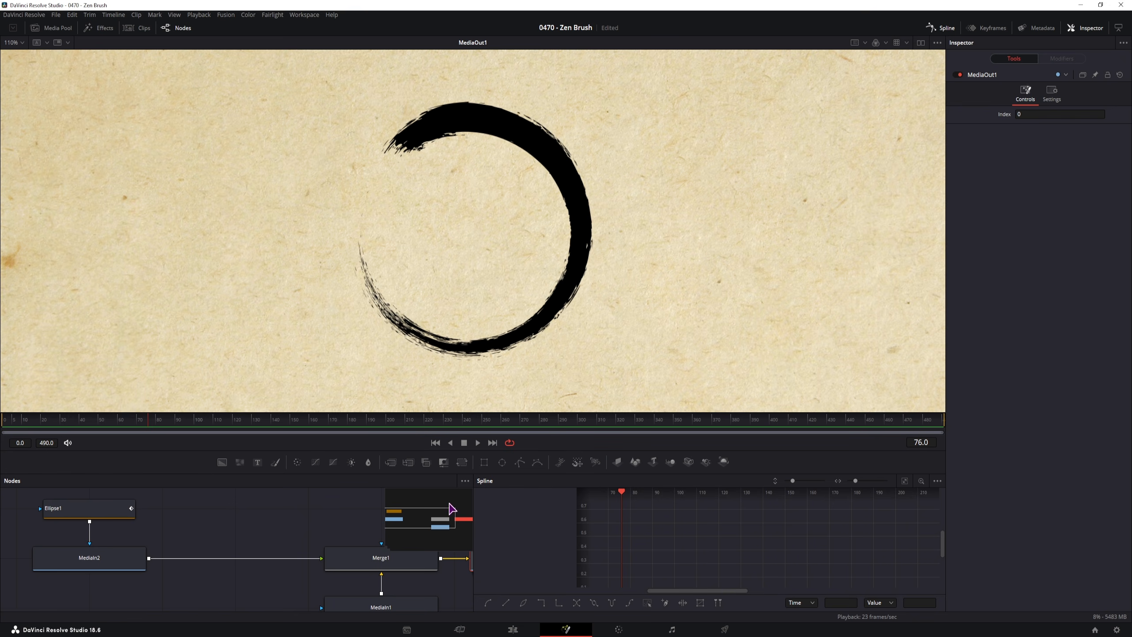
{"action": "left_click", "coordinate": [647, 602]}
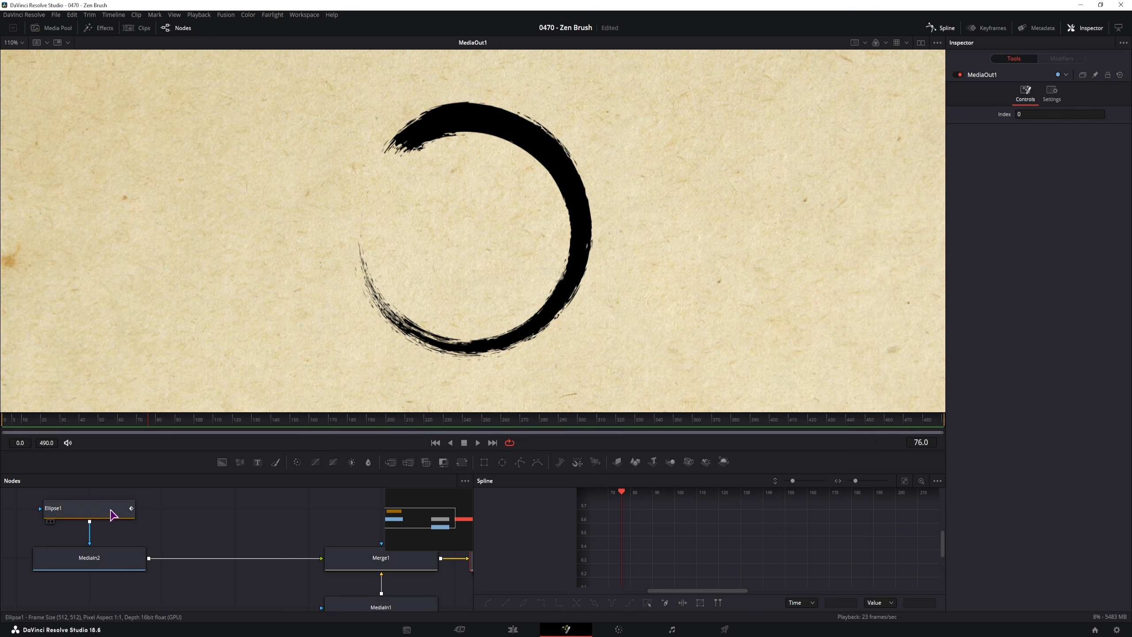
{"action": "left_click", "coordinate": [92, 511]}
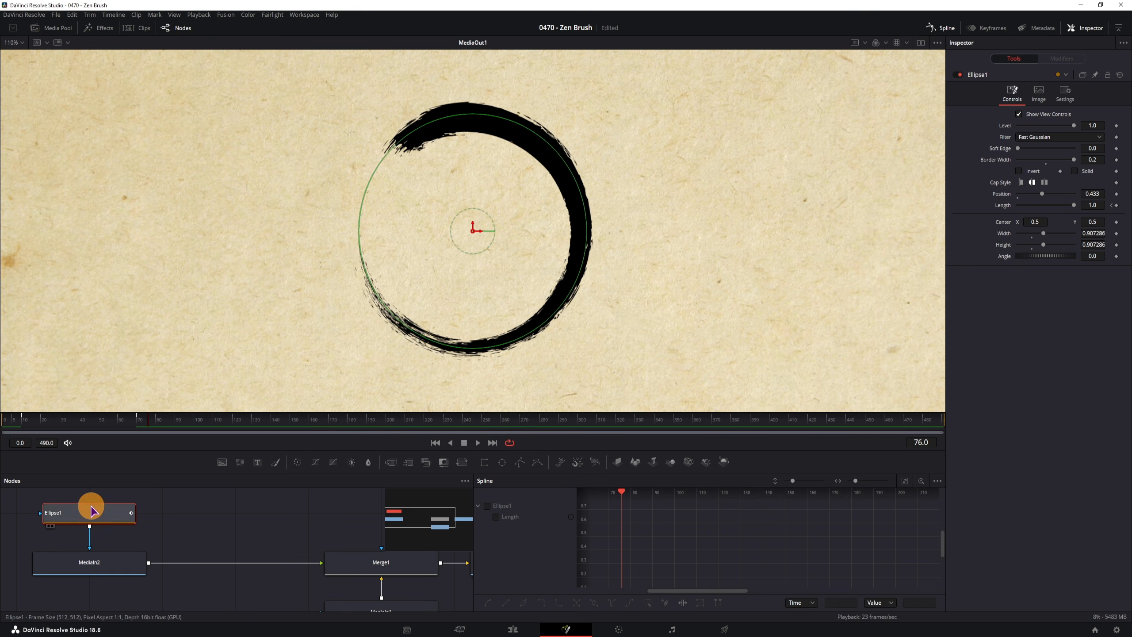
Show Ellipse1's Length curve in the Spline editor, set all its keyframes to loop, and play the repeating brush reveal.
{"action": "left_click", "coordinate": [496, 517]}
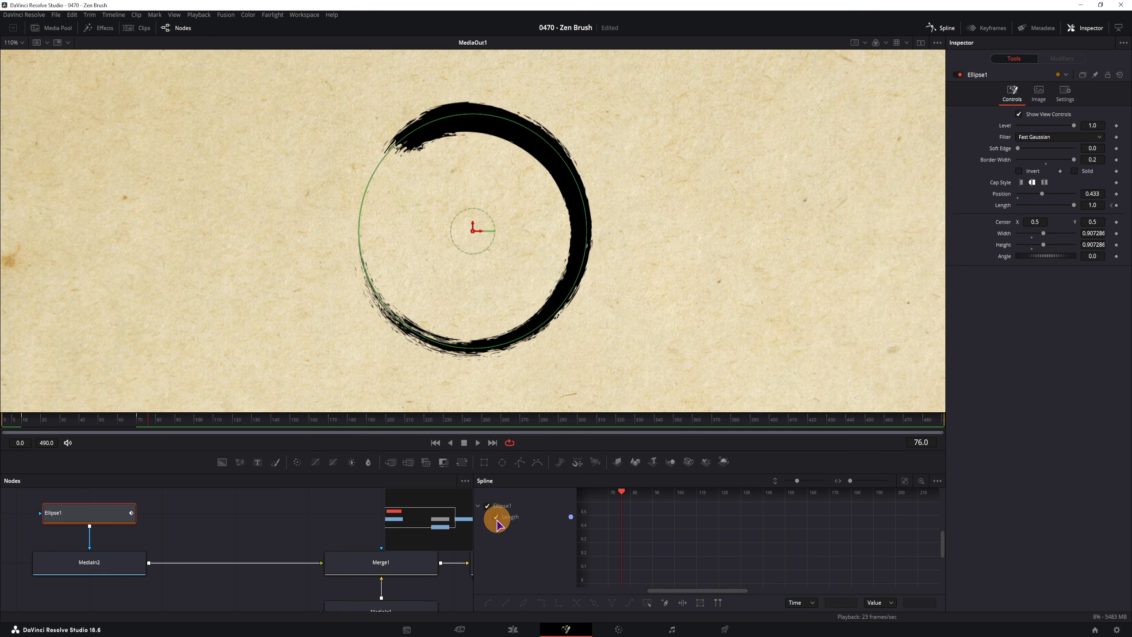
{"action": "left_click", "coordinate": [647, 603]}
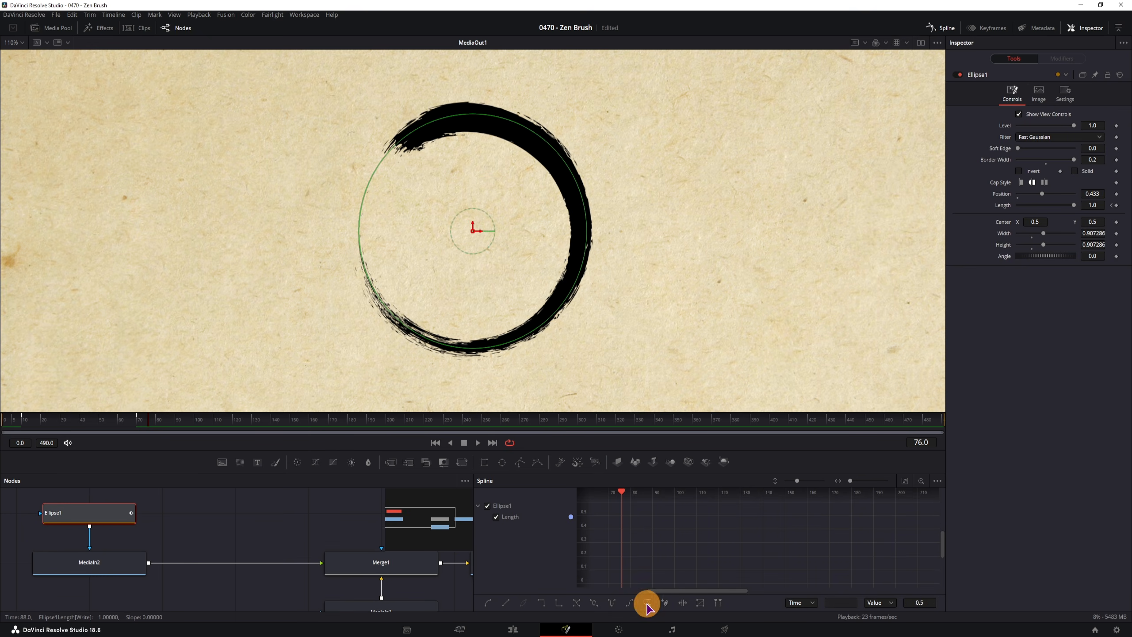
{"action": "left_click", "coordinate": [594, 602]}
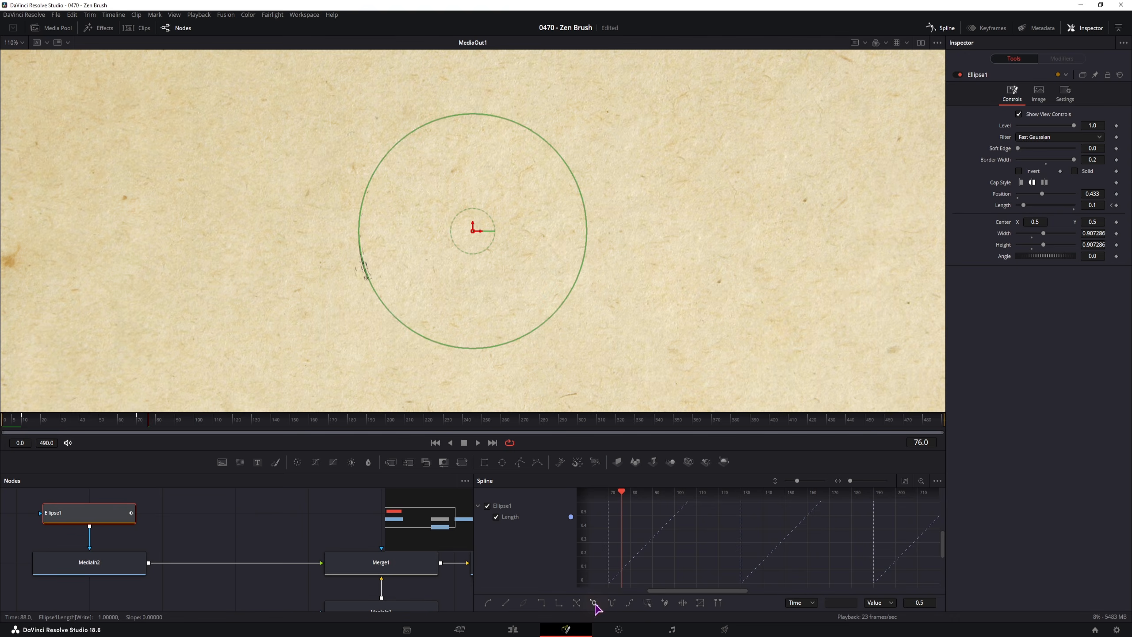
{"action": "left_click", "coordinate": [269, 517]}
{"action": "key", "text": "space"}
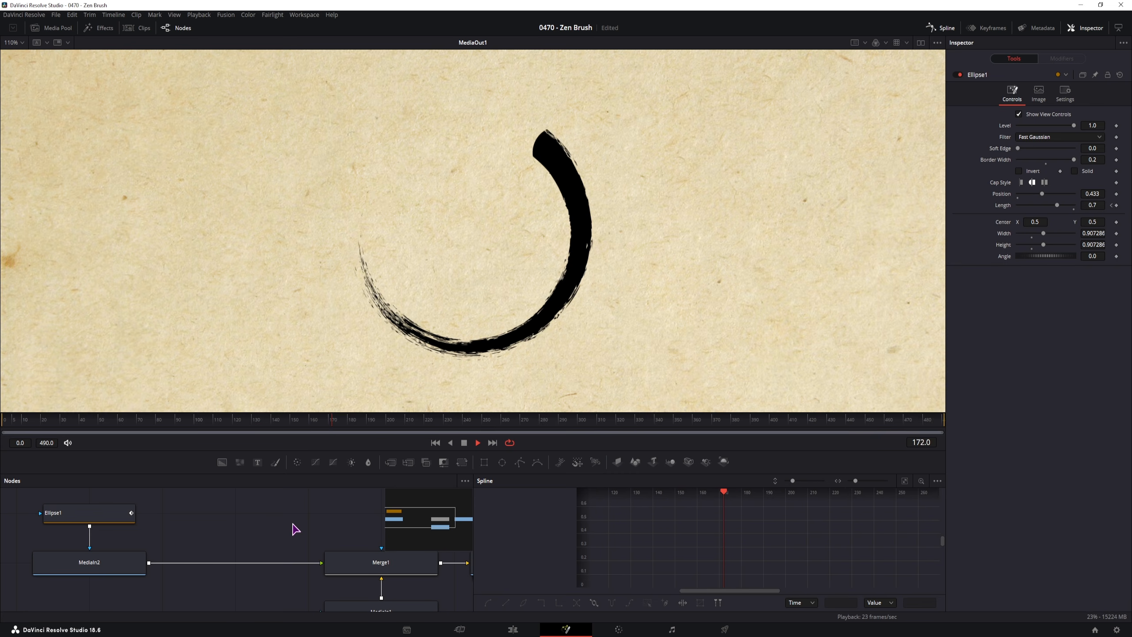
{"action": "key", "text": "space"}
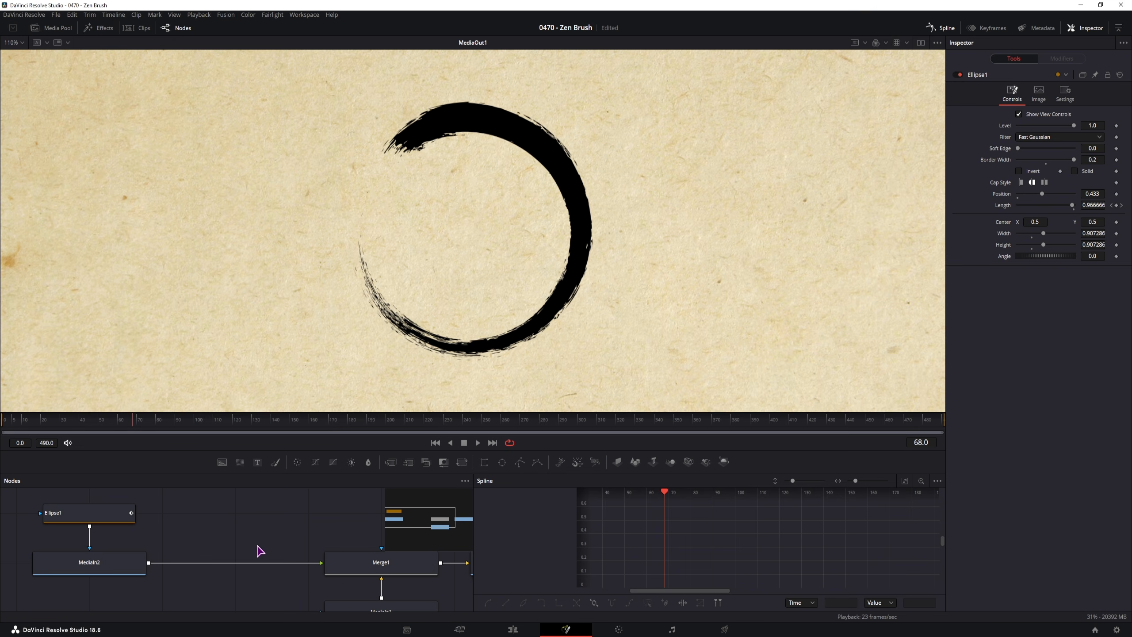
Try the Screen, Dissolve and Darken apply modes on Merge1, and set its Apply Mode to Multiply.
{"action": "left_click", "coordinate": [307, 555]}
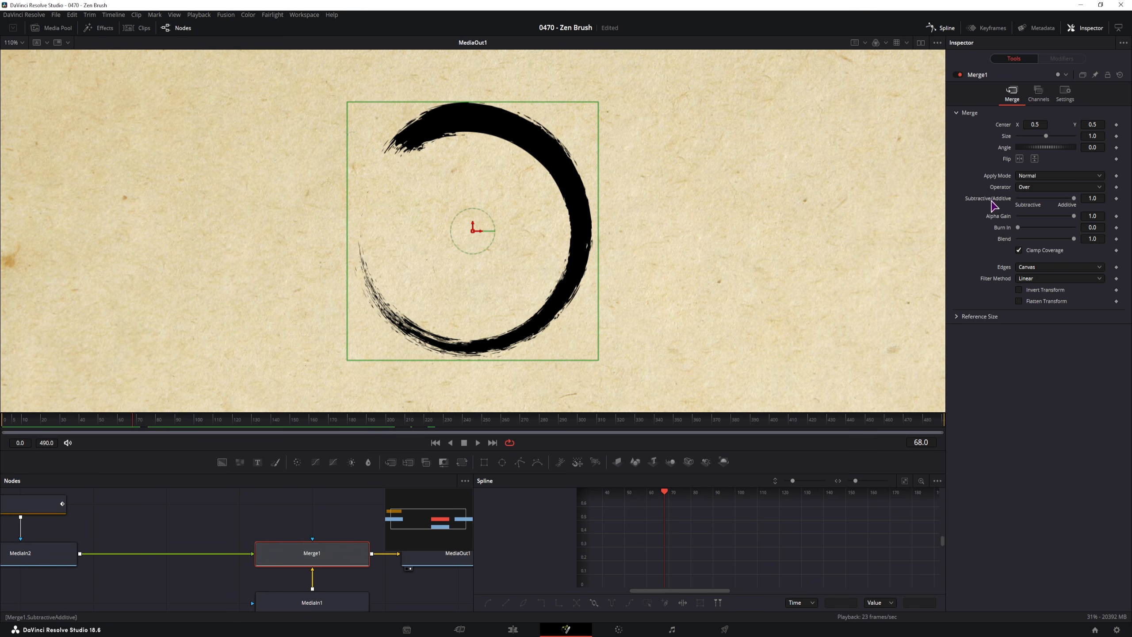
{"action": "left_click", "coordinate": [1027, 175]}
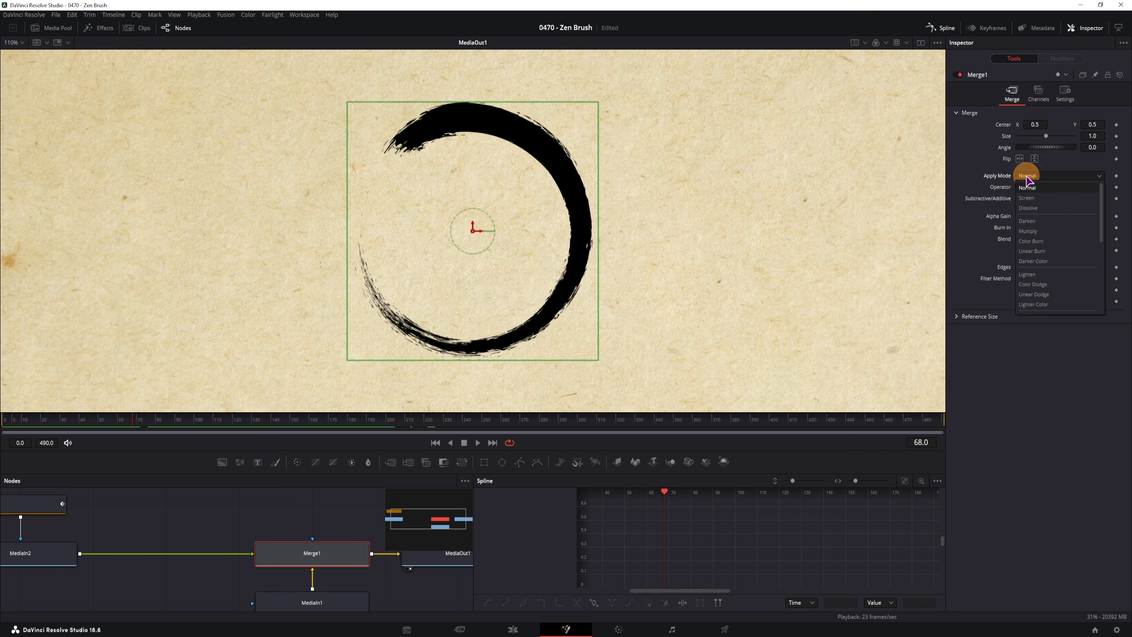
{"action": "left_click", "coordinate": [1037, 202]}
{"action": "left_click", "coordinate": [1031, 175]}
{"action": "left_click", "coordinate": [1030, 207]}
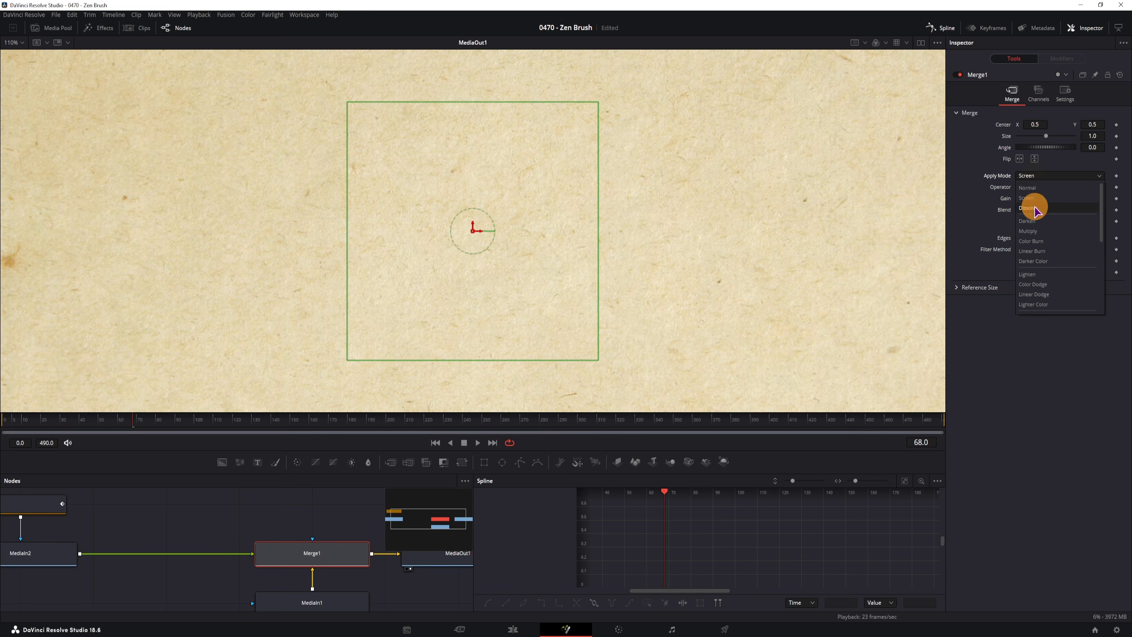
{"action": "left_click", "coordinate": [1035, 175]}
{"action": "left_click", "coordinate": [1033, 221]}
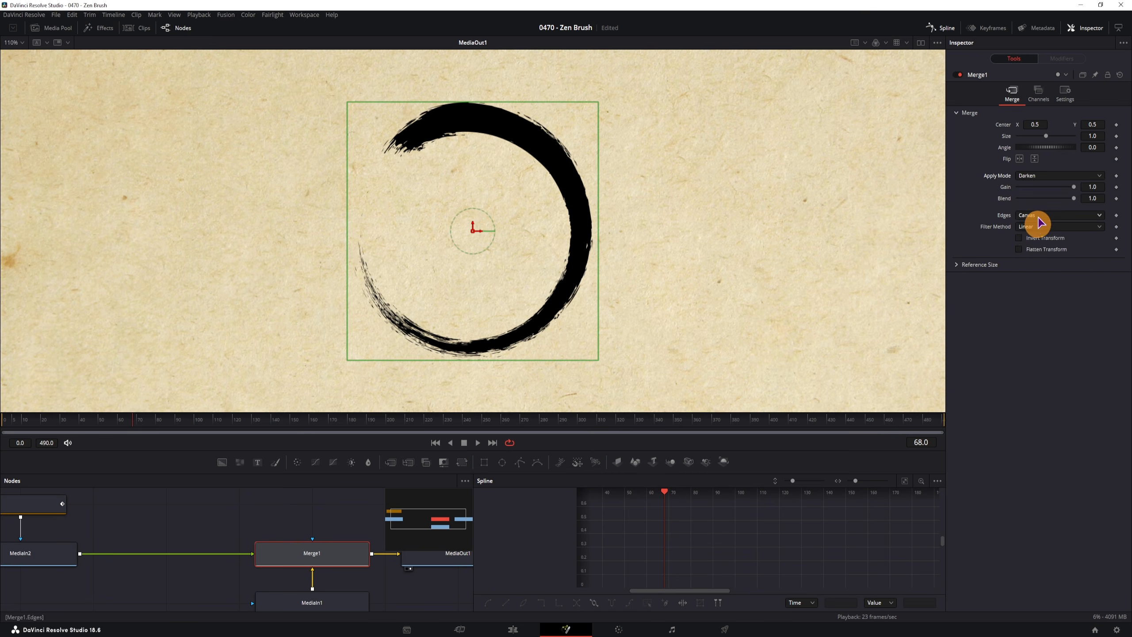
{"action": "left_click", "coordinate": [1038, 176]}
{"action": "left_click", "coordinate": [1033, 232]}
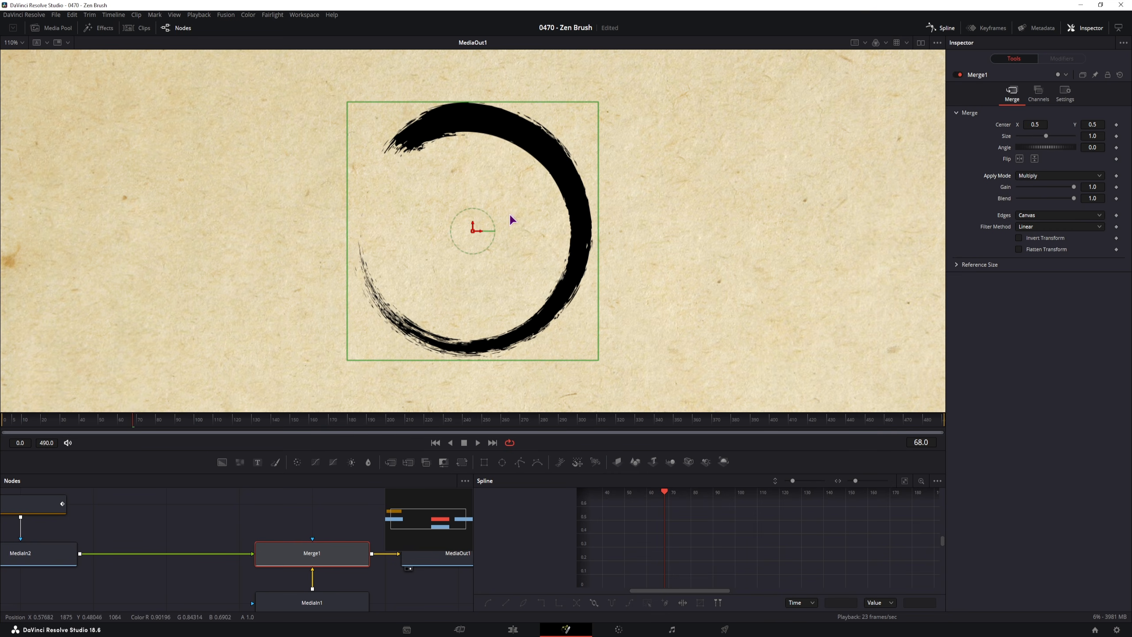
Add a Background node between MediaIn2 and Merge1, feeding MediaIn2 into its mask input and its output into Merge1's foreground.
{"action": "left_click_drag", "start_coordinate": [195, 532], "coordinate": [275, 532]}
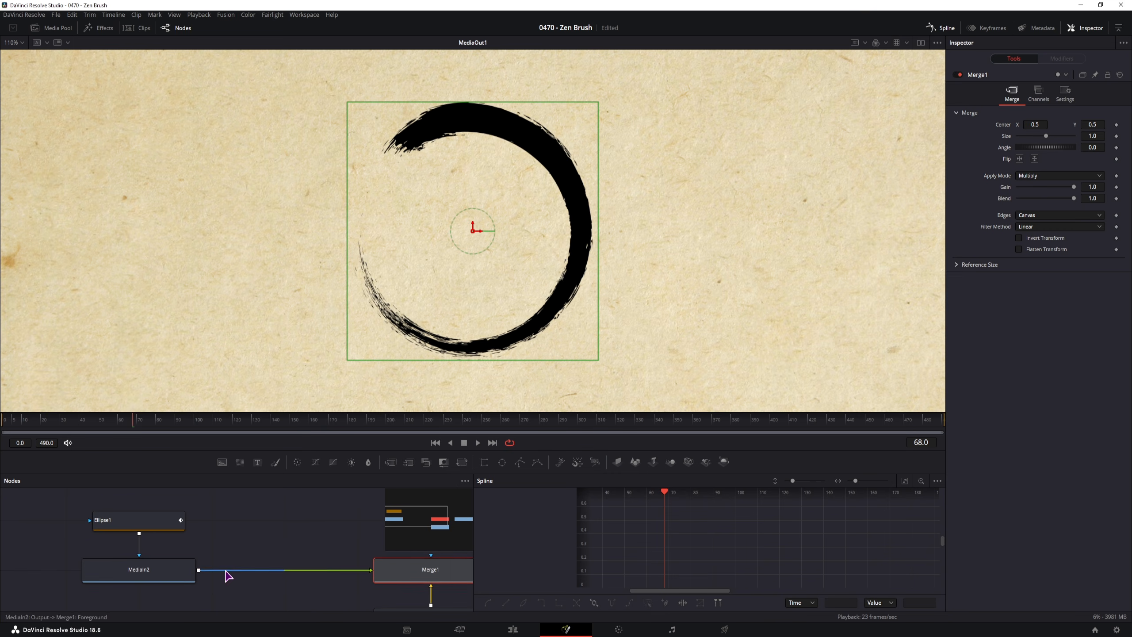
{"action": "left_click_drag", "start_coordinate": [225, 587], "coordinate": [147, 512]}
{"action": "left_click_drag", "start_coordinate": [172, 573], "coordinate": [102, 574]}
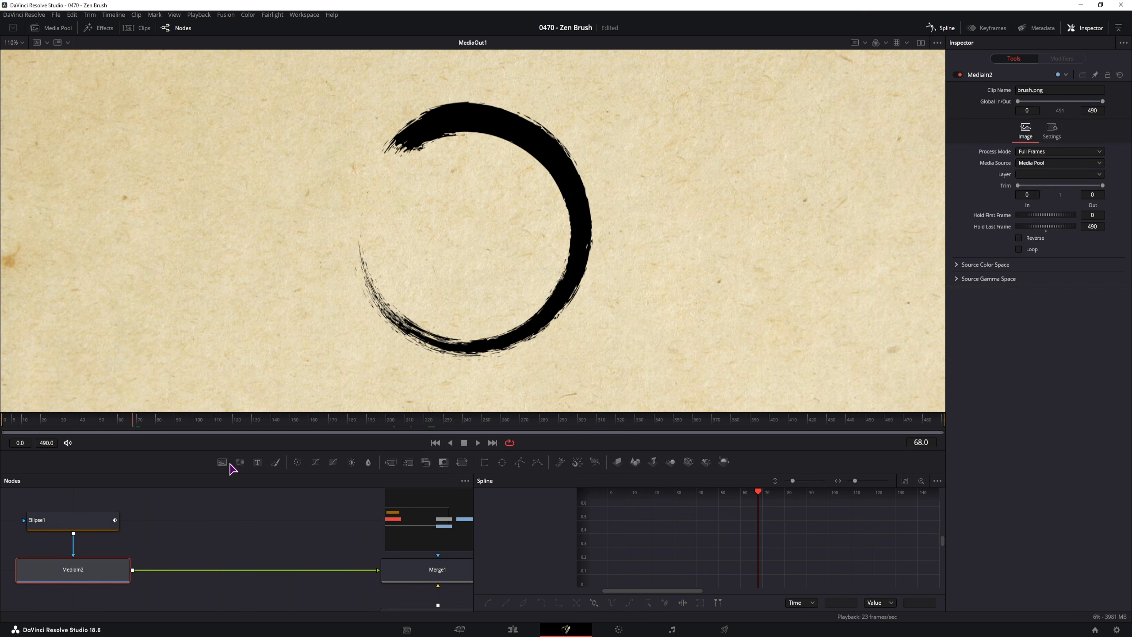
{"action": "left_click_drag", "start_coordinate": [225, 464], "coordinate": [229, 524]}
{"action": "left_click_drag", "start_coordinate": [134, 573], "coordinate": [159, 521]}
{"action": "left_click_drag", "start_coordinate": [278, 540], "coordinate": [276, 568]}
Set Background1's Red to 1.0 to colour the brush stroke pure red, and inspect the stroke up close.
{"action": "left_click", "coordinate": [158, 528]}
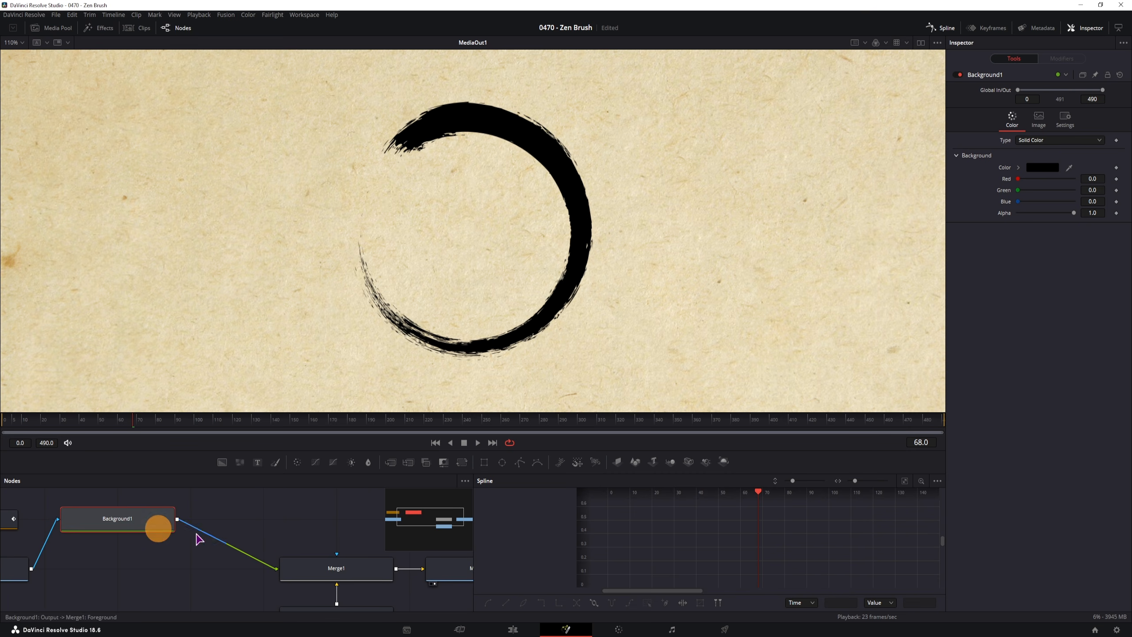
{"action": "left_click_drag", "start_coordinate": [1020, 179], "coordinate": [1076, 180]}
{"action": "scroll", "coordinate": [508, 106], "scroll_direction": "up", "scroll_amount": 2}
{"action": "scroll", "coordinate": [463, 159], "scroll_direction": "up", "scroll_amount": 1}
{"action": "scroll", "coordinate": [470, 157], "scroll_direction": "down", "scroll_amount": 1}
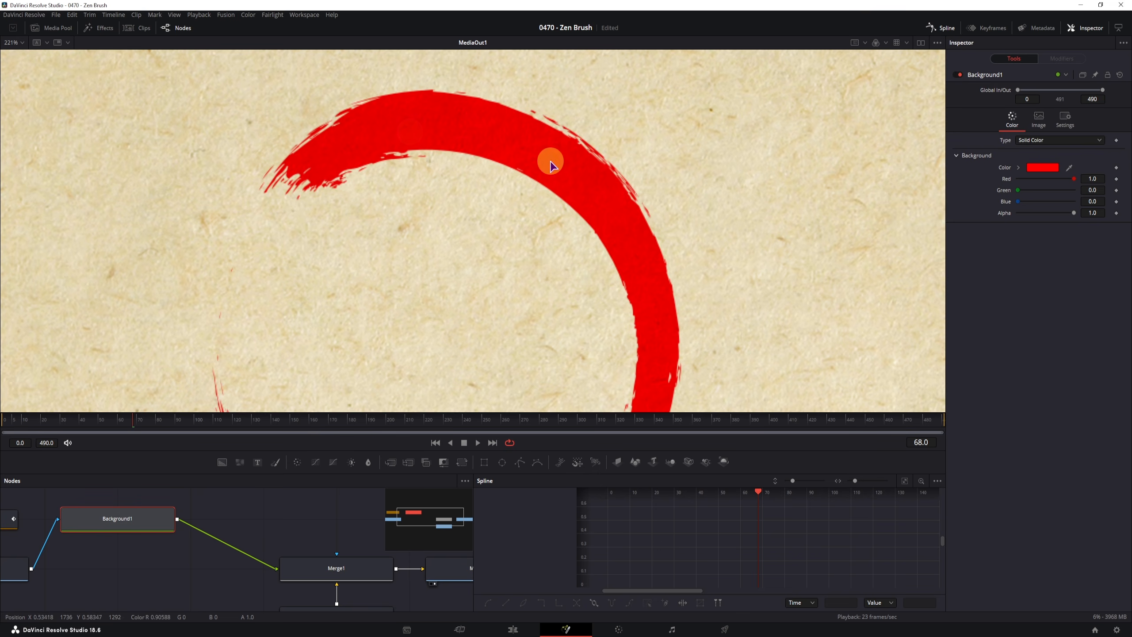
Try the Screen apply mode on Merge1, set Apply Mode to Darken, and bring the whole circle back into view.
{"action": "left_click", "coordinate": [334, 575]}
{"action": "left_click", "coordinate": [1035, 176]}
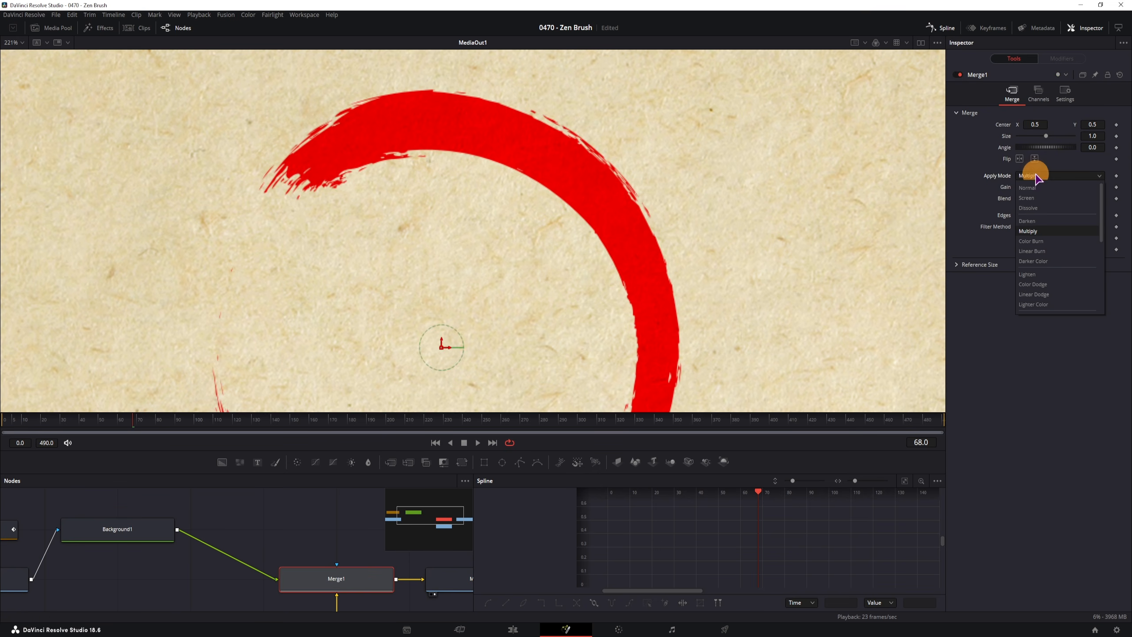
{"action": "left_click", "coordinate": [1033, 198]}
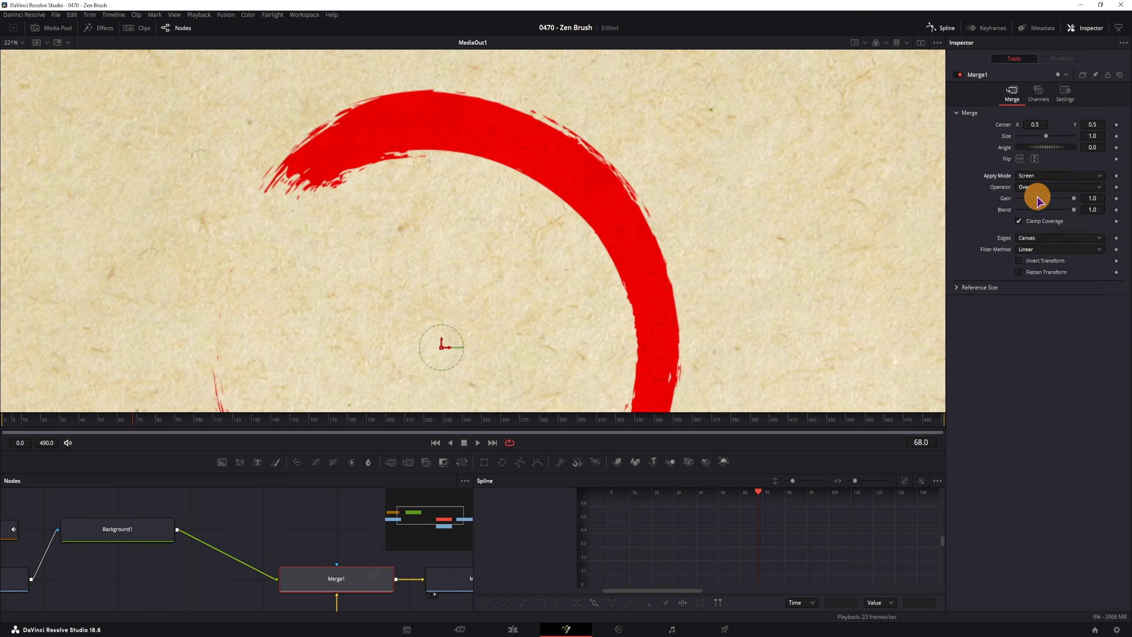
{"action": "left_click", "coordinate": [1034, 176]}
{"action": "left_click", "coordinate": [1027, 221]}
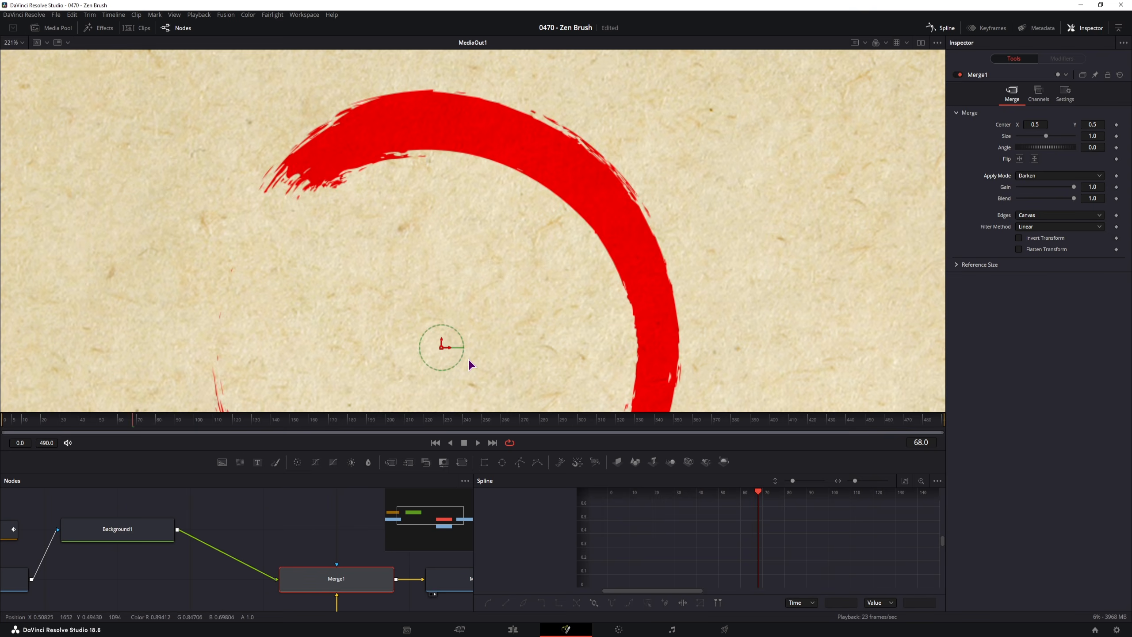
{"action": "scroll", "coordinate": [469, 359], "scroll_direction": "down", "scroll_amount": 5}
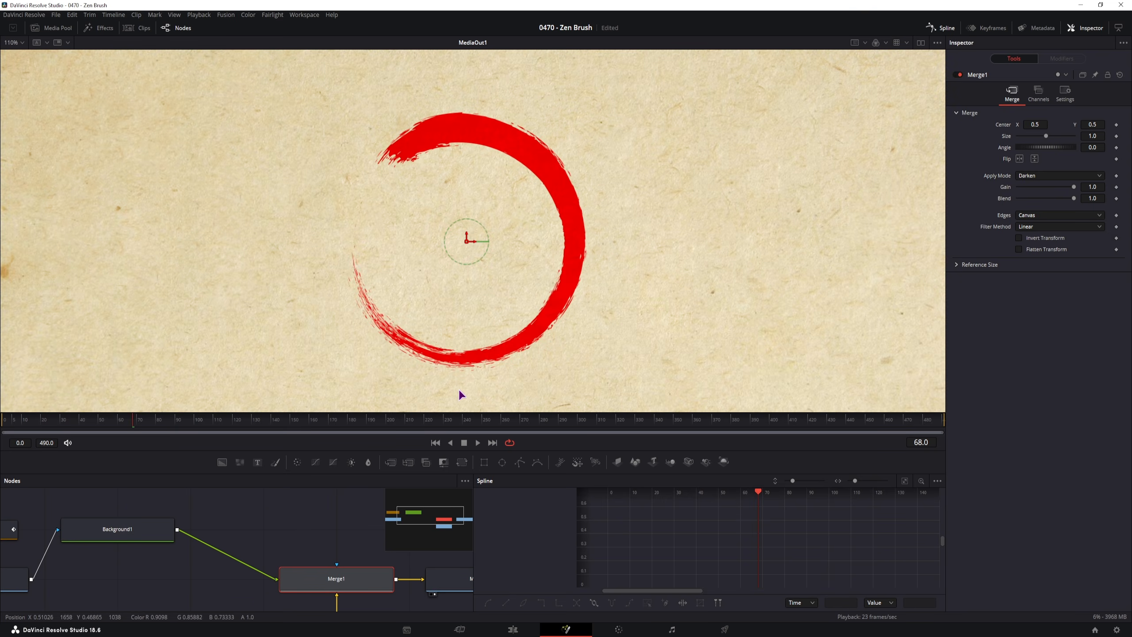
{"action": "left_click_drag", "start_coordinate": [443, 375], "coordinate": [458, 354]}
Rearrange the node graph so Background1 sits in line between MediaIn2 and Merge1, with free space before Merge1.
{"action": "left_click_drag", "start_coordinate": [272, 525], "coordinate": [358, 508]}
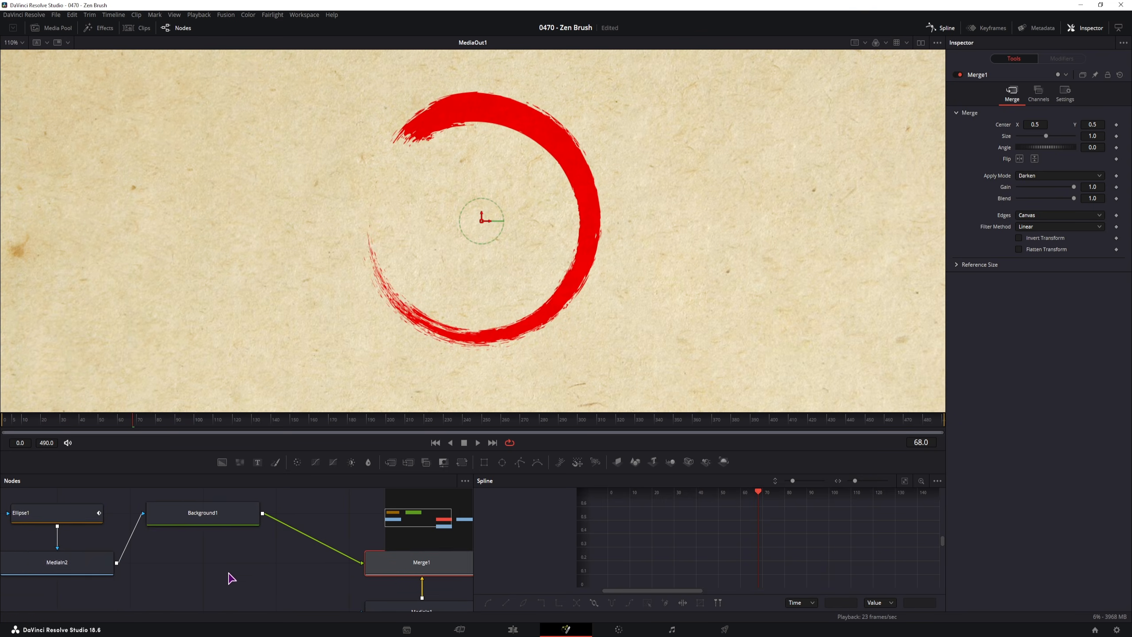
{"action": "left_click_drag", "start_coordinate": [229, 574], "coordinate": [76, 504]}
{"action": "left_click_drag", "start_coordinate": [164, 517], "coordinate": [92, 515]}
{"action": "left_click", "coordinate": [249, 508]}
{"action": "left_click", "coordinate": [163, 517]}
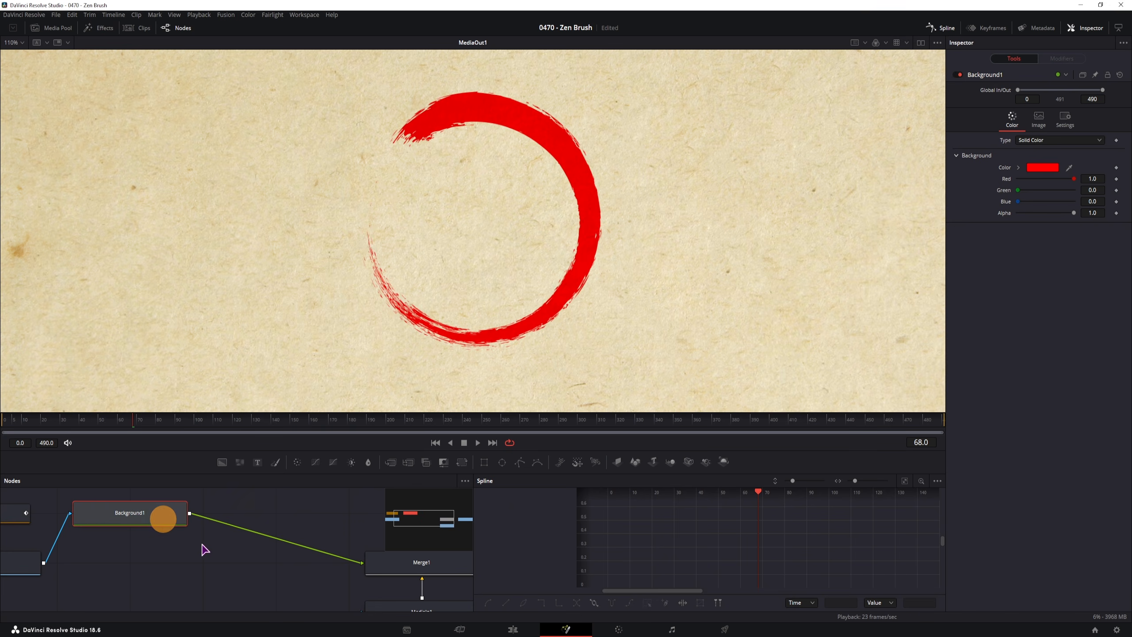
{"action": "left_click_drag", "start_coordinate": [170, 517], "coordinate": [189, 558]}
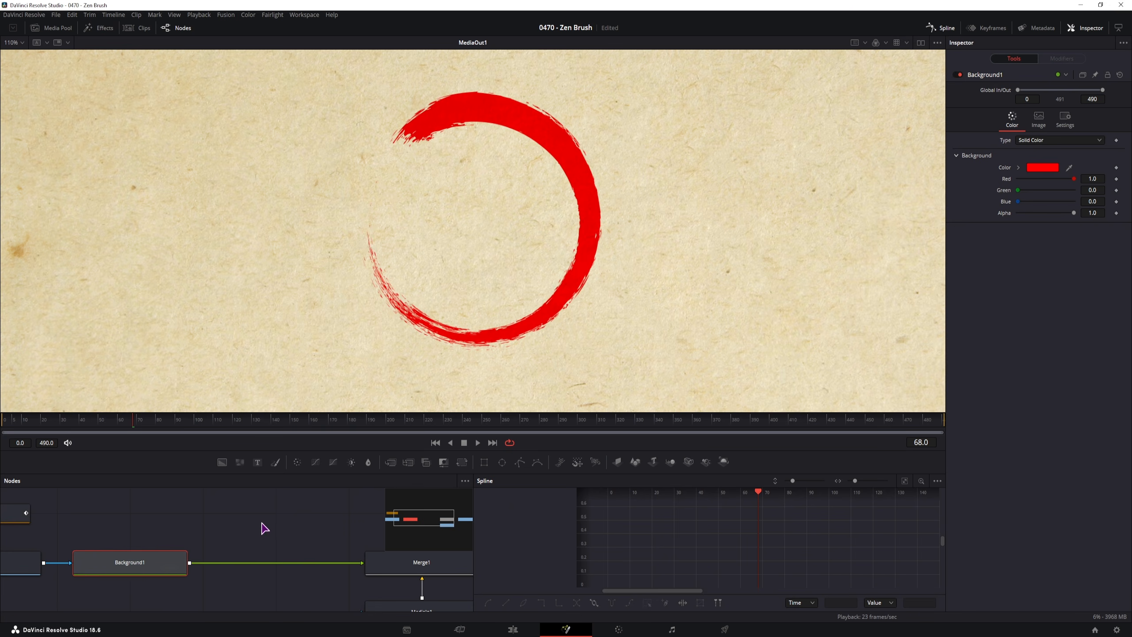
Try a Shadow node after Background1 with Green 1.0 and Light Distance 0.9, and pull it out of the node chain.
{"action": "key", "text": "shift+space"}
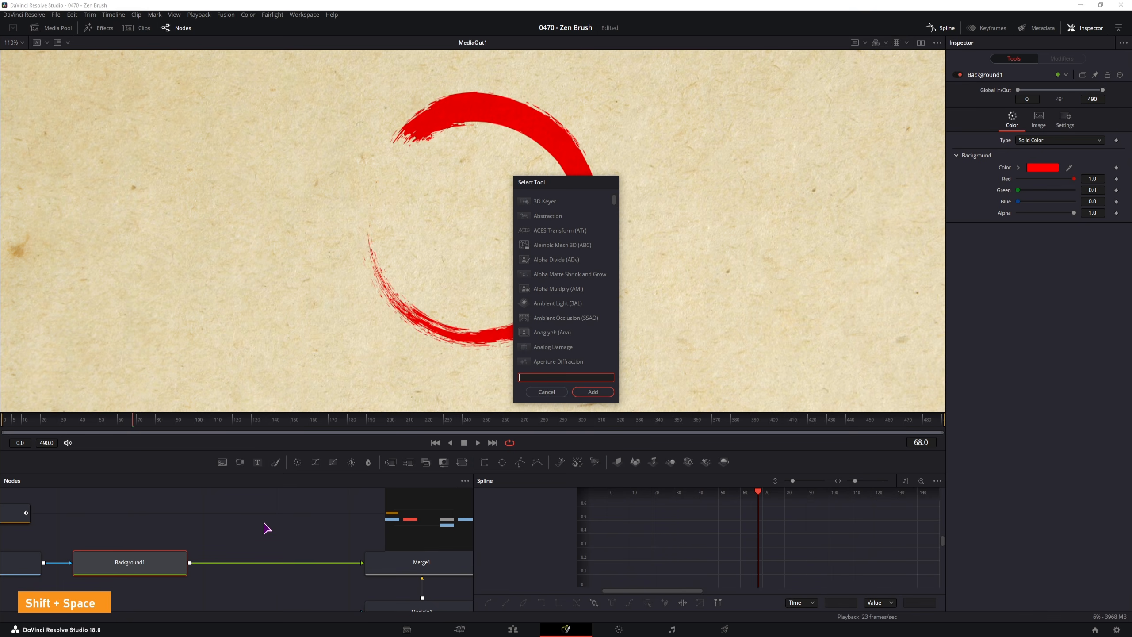
{"action": "type", "text": "shadow"}
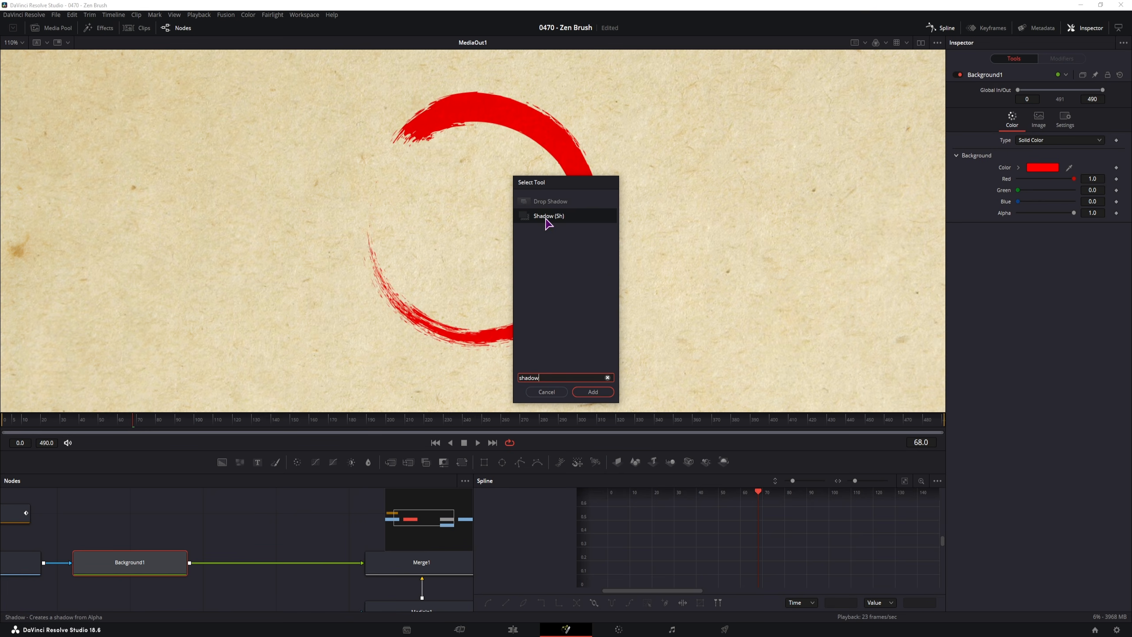
{"action": "left_click", "coordinate": [548, 216]}
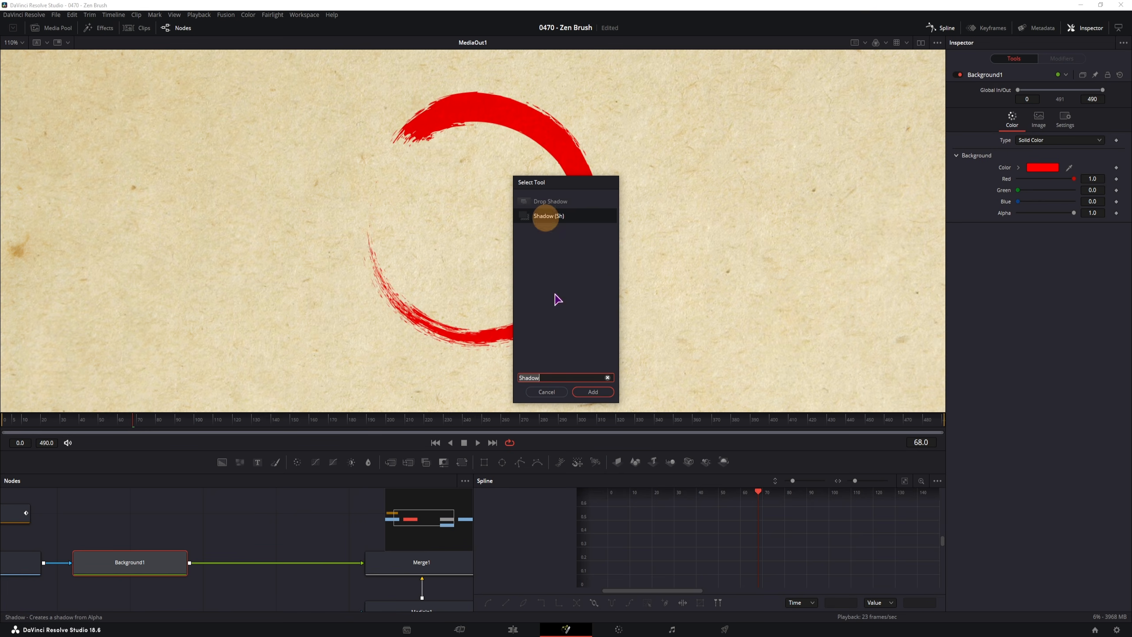
{"action": "left_click", "coordinate": [591, 391]}
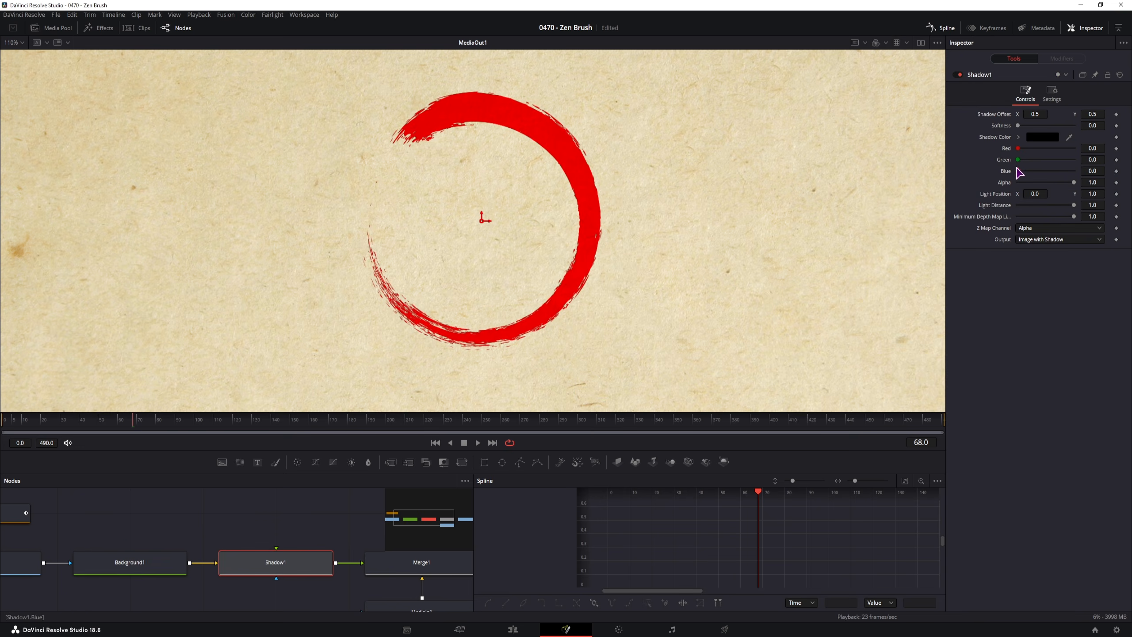
{"action": "left_click_drag", "start_coordinate": [1019, 161], "coordinate": [1093, 169]}
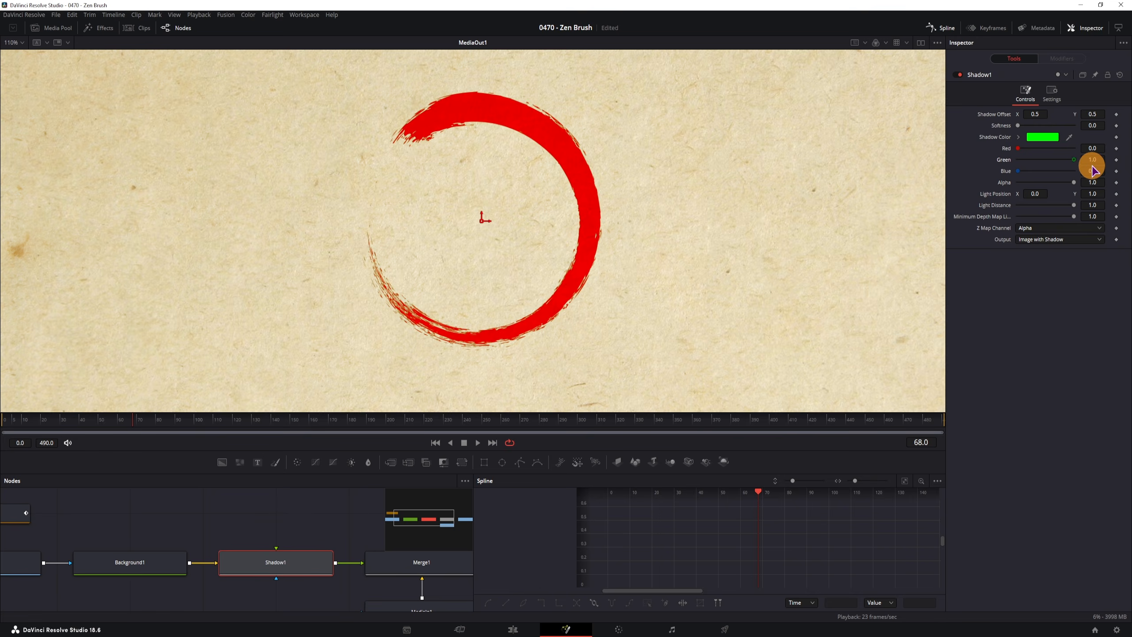
{"action": "left_click", "coordinate": [1033, 203]}
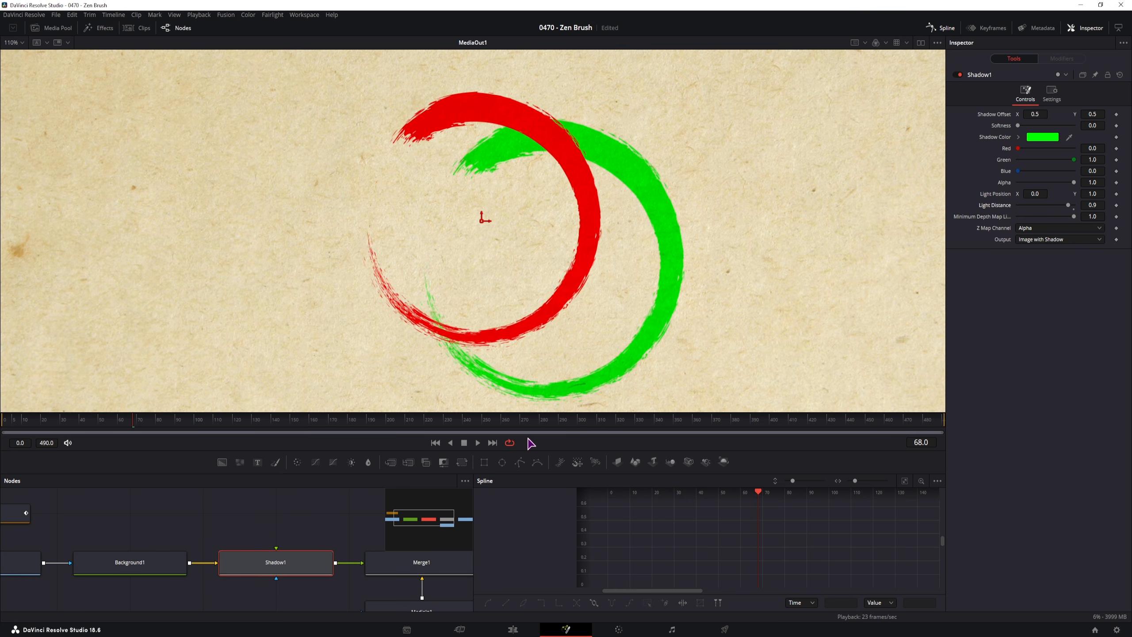
{"action": "left_click_drag", "start_coordinate": [303, 562], "coordinate": [301, 519]}
Add a Drop Shadow after Background1, adjust it to a slight green offset under the stroke, and scrub the reveal to frame 179.
{"action": "left_click", "coordinate": [148, 569]}
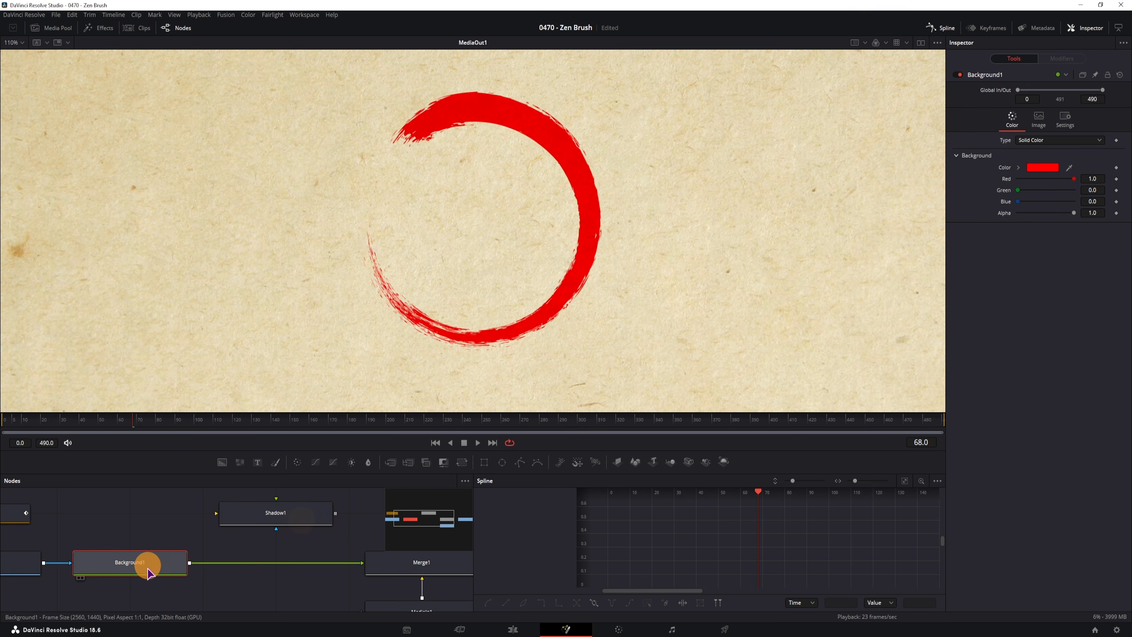
{"action": "key", "text": "shift+space"}
{"action": "type", "text": "shadow"}
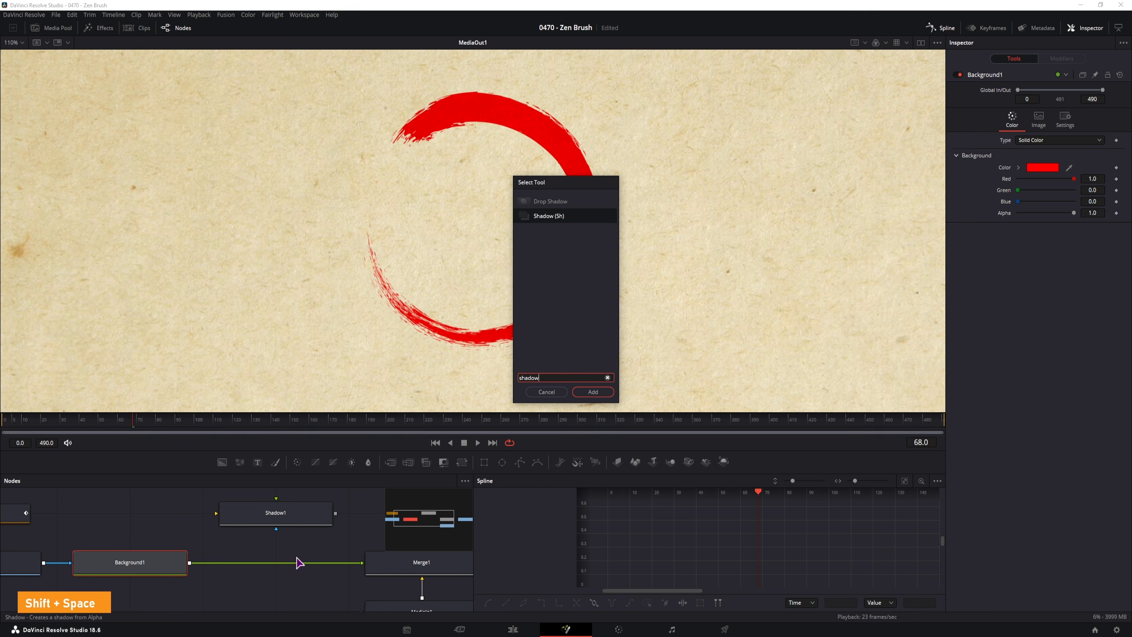
{"action": "left_click", "coordinate": [554, 201]}
{"action": "left_click", "coordinate": [592, 392]}
{"action": "mouse_move", "coordinate": [1005, 171]}
{"action": "left_mouse_down"}
{"action": "mouse_move", "coordinate": [1032, 176]}
{"action": "mouse_move", "coordinate": [1015, 177]}
{"action": "left_mouse_up"}
{"action": "mouse_move", "coordinate": [1046, 115]}
{"action": "left_mouse_down"}
{"action": "mouse_move", "coordinate": [995, 123]}
{"action": "mouse_move", "coordinate": [1062, 118]}
{"action": "left_mouse_up"}
{"action": "mouse_move", "coordinate": [1052, 126]}
{"action": "left_mouse_down"}
{"action": "mouse_move", "coordinate": [1059, 134]}
{"action": "mouse_move", "coordinate": [1025, 145]}
{"action": "mouse_move", "coordinate": [1045, 144]}
{"action": "mouse_move", "coordinate": [1016, 144]}
{"action": "mouse_move", "coordinate": [1041, 153]}
{"action": "mouse_move", "coordinate": [1026, 155]}
{"action": "left_mouse_up"}
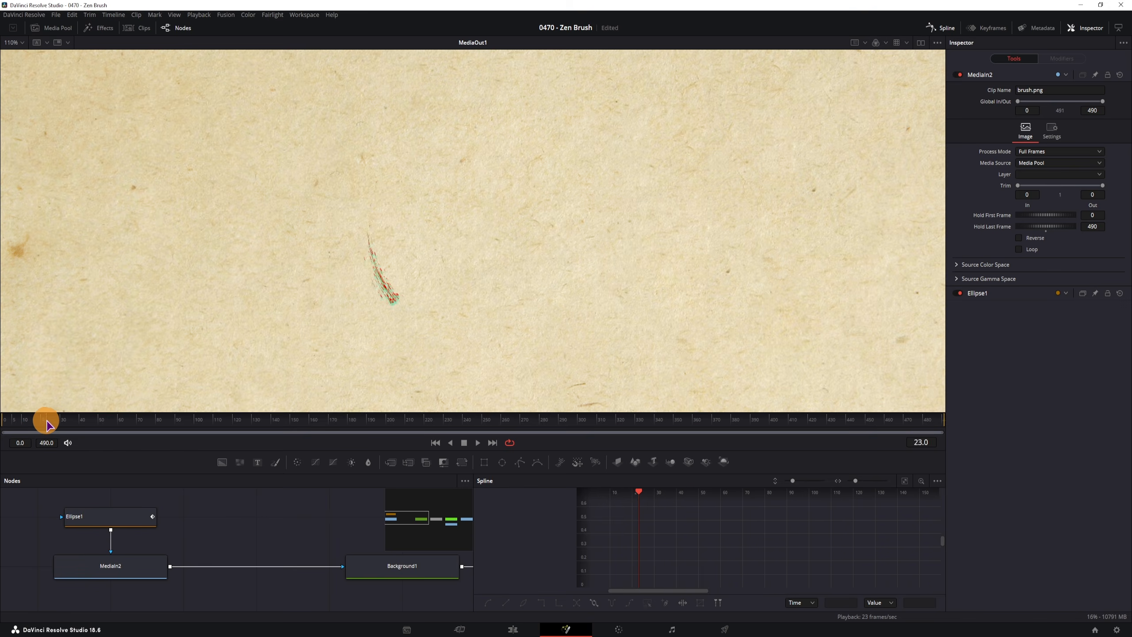
{"action": "left_click_drag", "start_coordinate": [46, 435], "coordinate": [346, 442]}
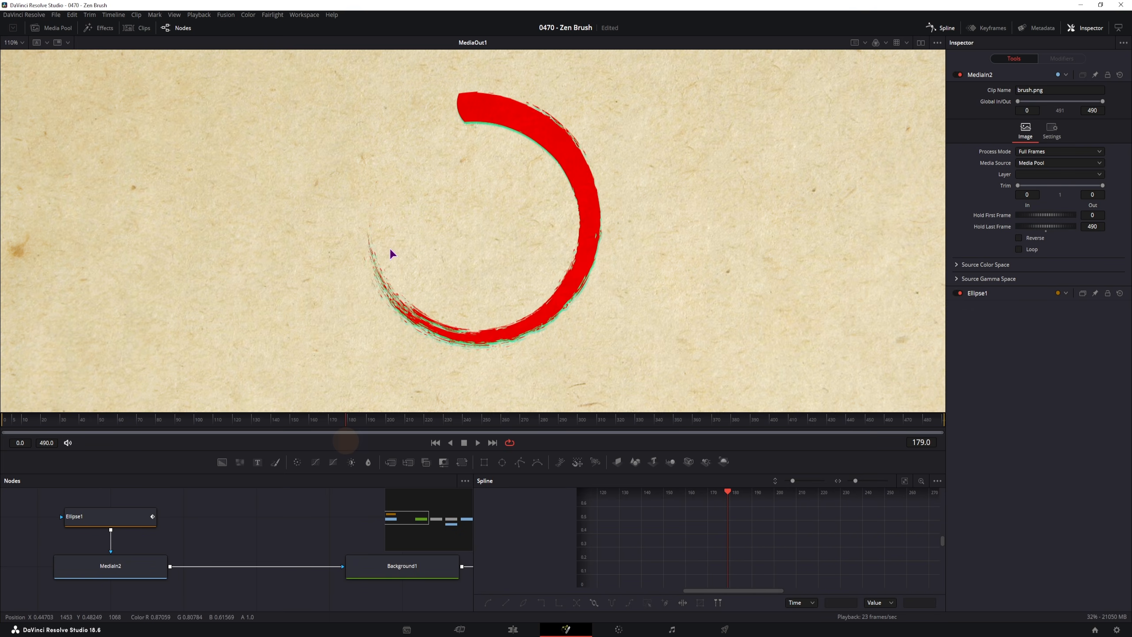
Insert a Transform node between MediaIn2 and Background1 and flip the masked brush stroke horizontally.
{"action": "left_click", "coordinate": [216, 539]}
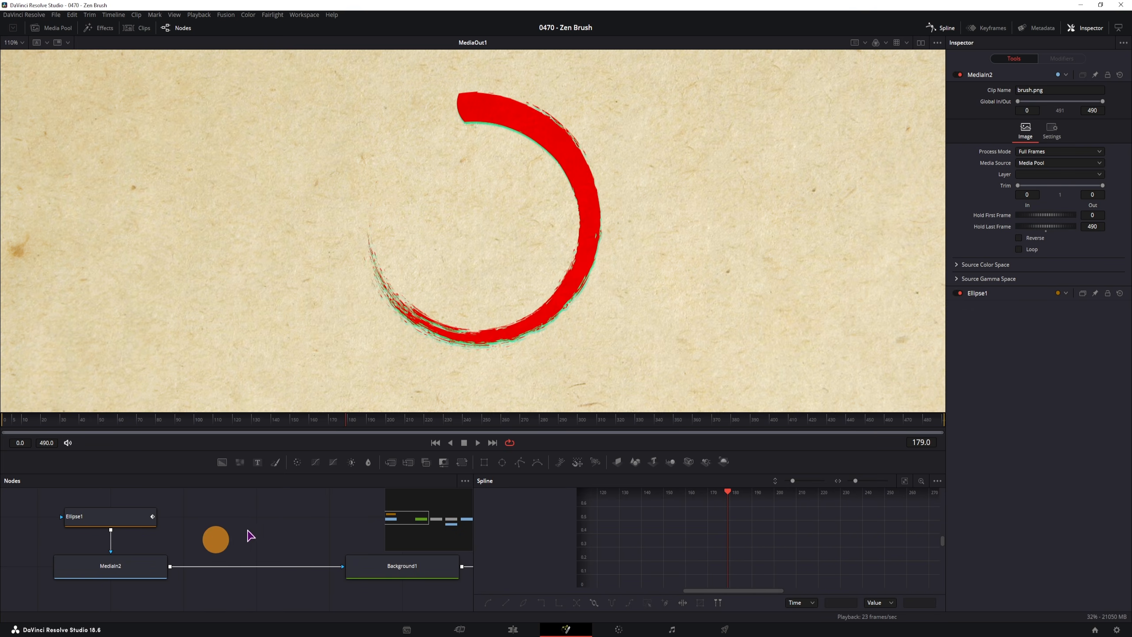
{"action": "left_click", "coordinate": [259, 519]}
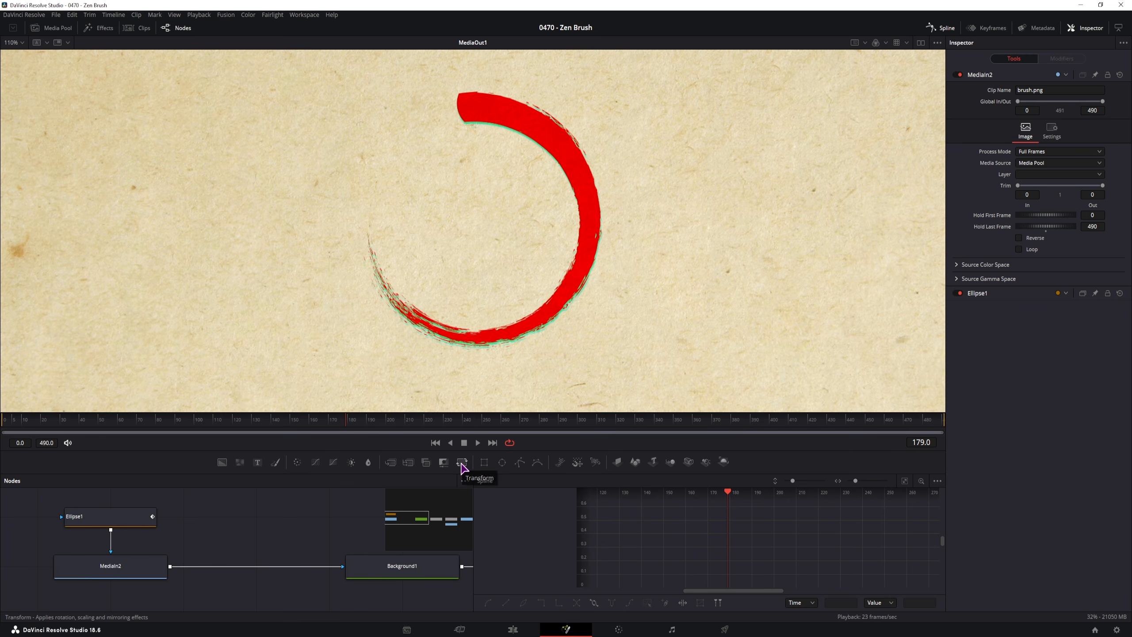
{"action": "left_click_drag", "start_coordinate": [462, 464], "coordinate": [267, 568]}
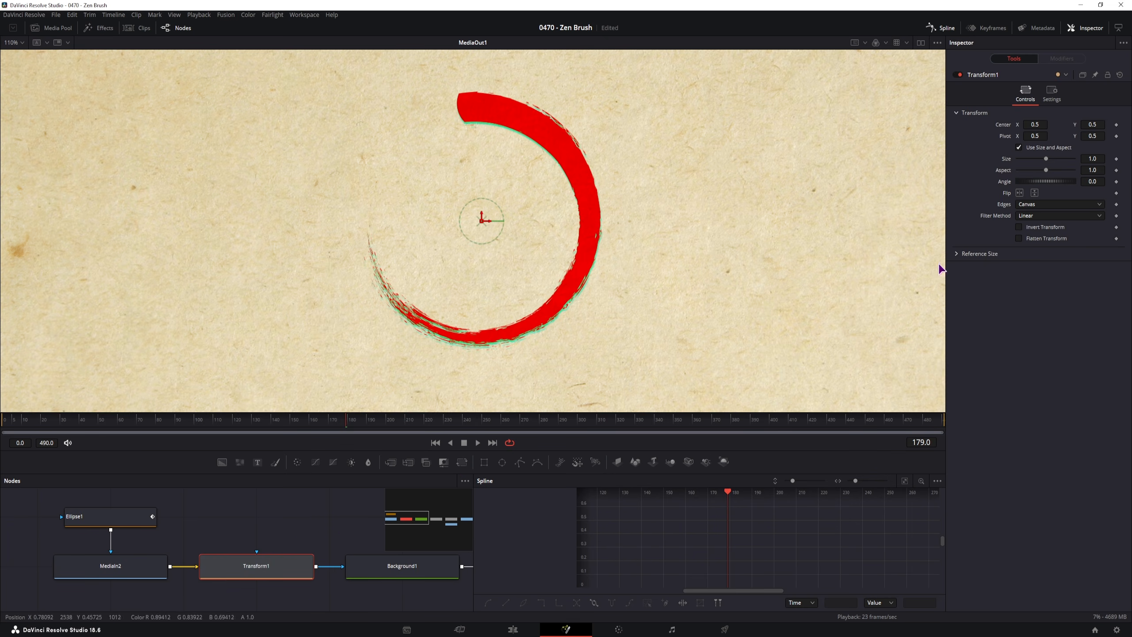
{"action": "left_click", "coordinate": [1020, 193]}
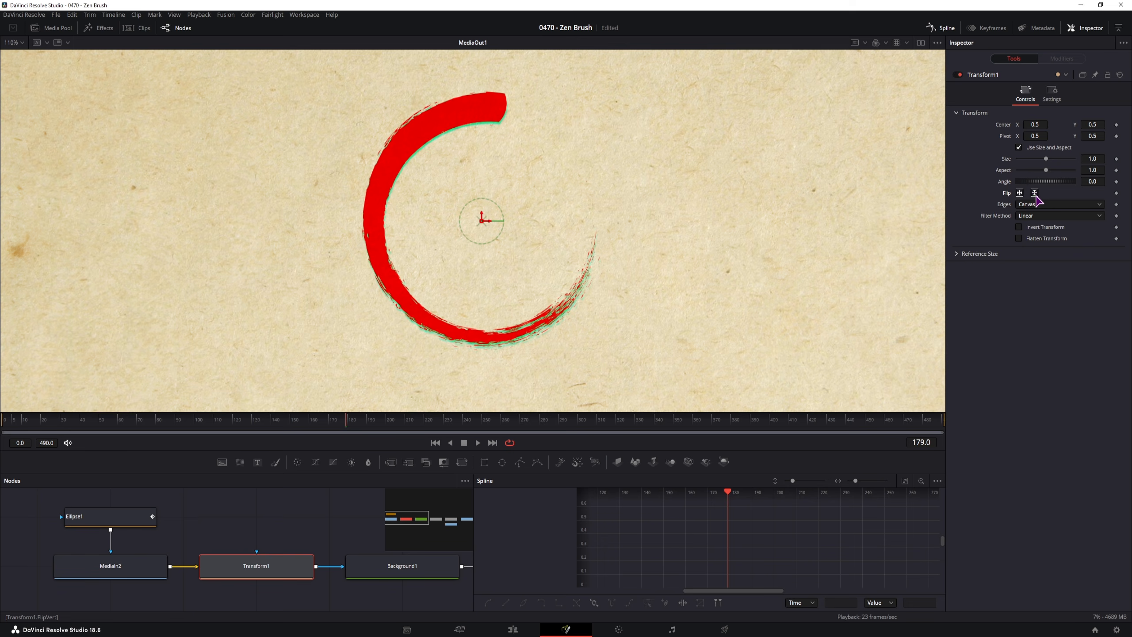
Try flipping the brush stroke vertically, switch back to the horizontal flip only, and scrub through the reveal.
{"action": "left_click", "coordinate": [1034, 194]}
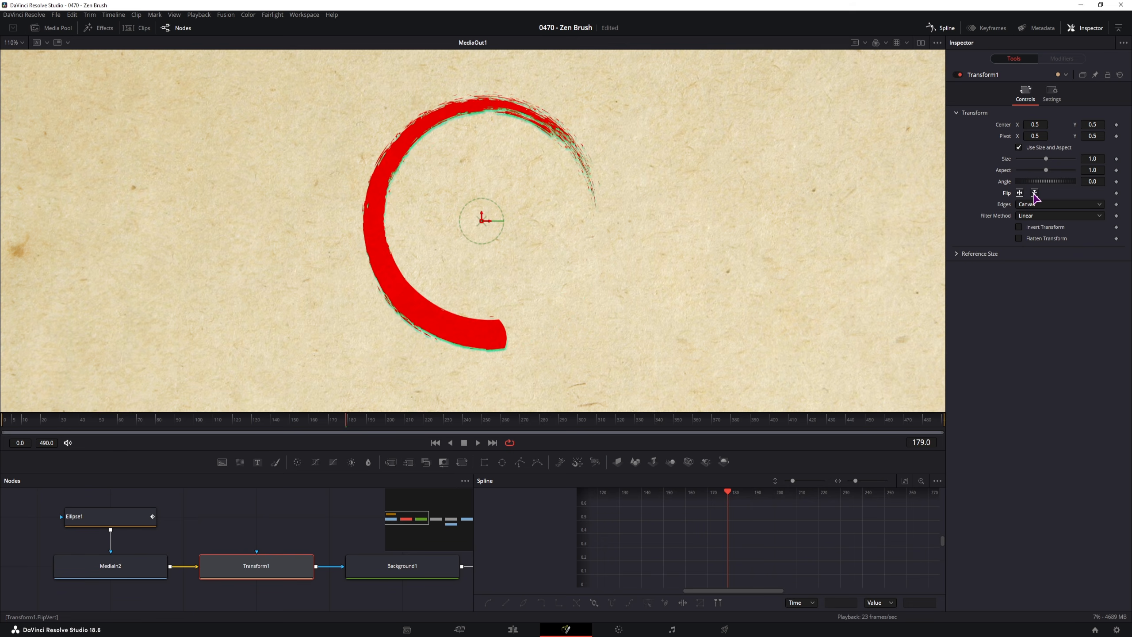
{"action": "left_click", "coordinate": [1034, 195]}
{"action": "left_click_drag", "start_coordinate": [19, 418], "coordinate": [248, 423]}
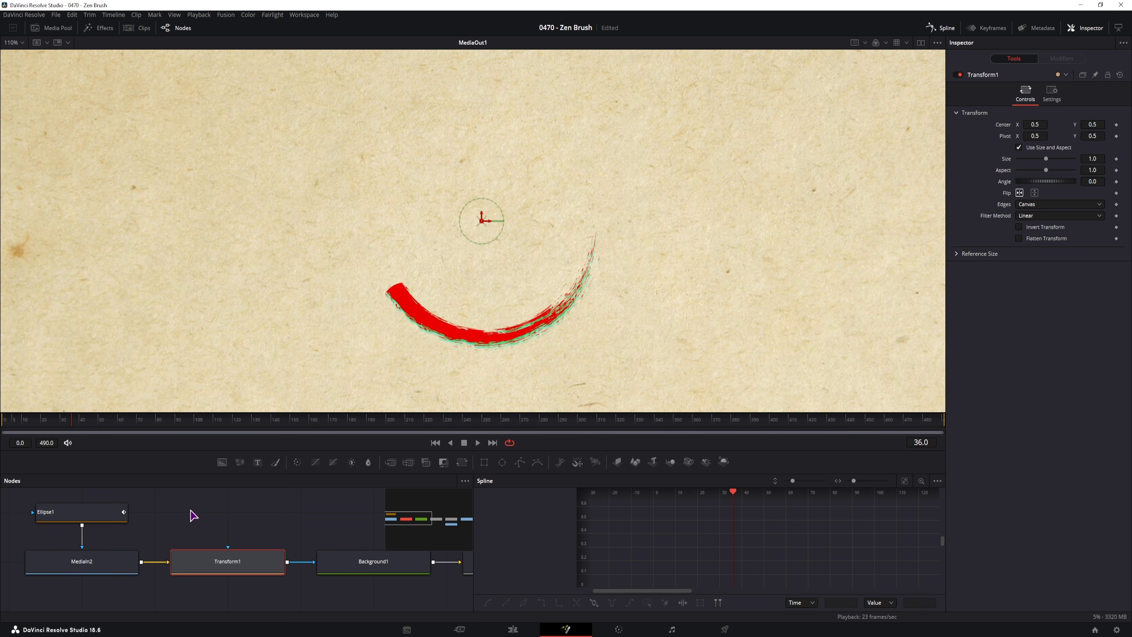
Disconnect Ellipse1 from MediaIn2, move it aside, and attach a BSpline mask to MediaIn2 instead.
{"action": "left_click_drag", "start_coordinate": [190, 511], "coordinate": [289, 534]}
{"action": "left_click", "coordinate": [182, 563]}
{"action": "left_click_drag", "start_coordinate": [186, 532], "coordinate": [42, 511]}
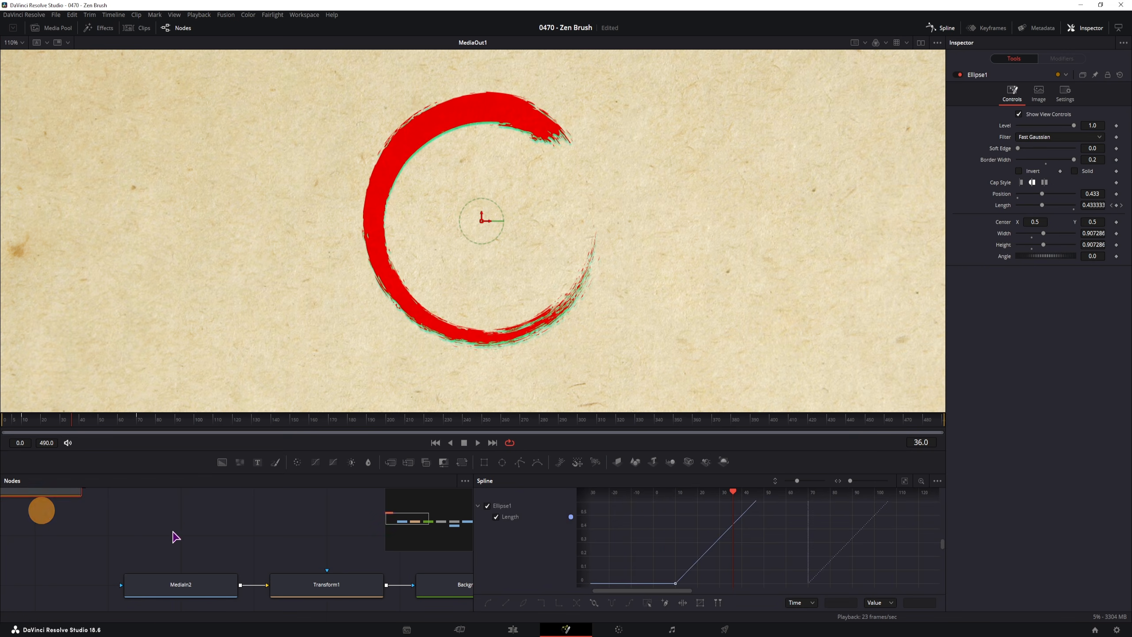
{"action": "left_click", "coordinate": [175, 536]}
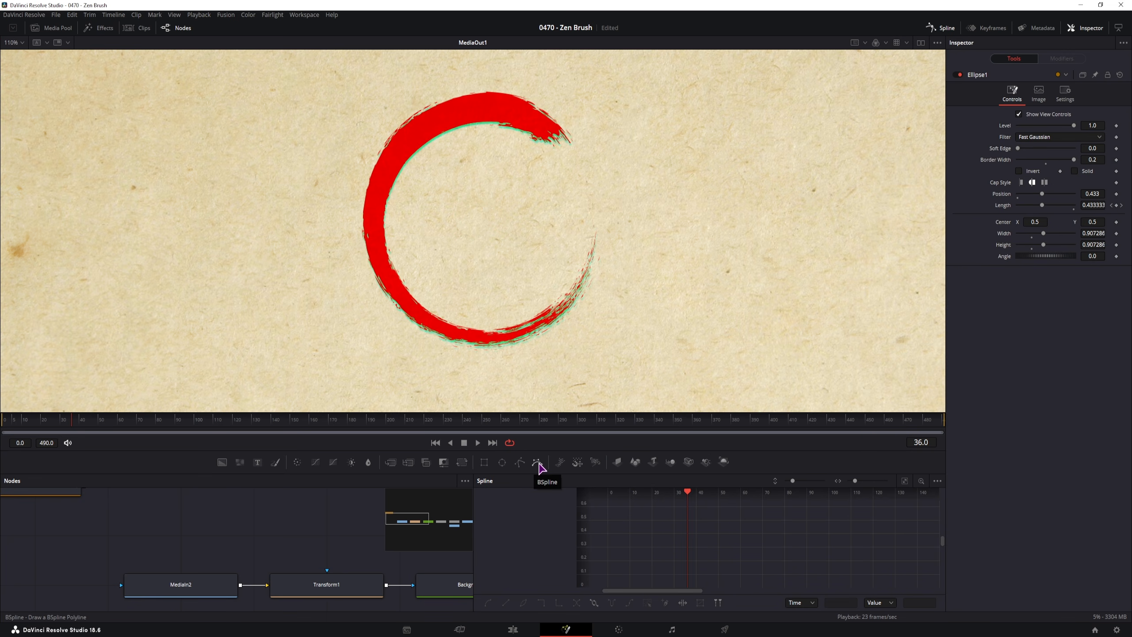
{"action": "mouse_move", "coordinate": [539, 464]}
{"action": "left_mouse_down"}
{"action": "mouse_move", "coordinate": [253, 497]}
{"action": "mouse_move", "coordinate": [172, 521]}
{"action": "mouse_move", "coordinate": [120, 584]}
{"action": "left_mouse_up"}
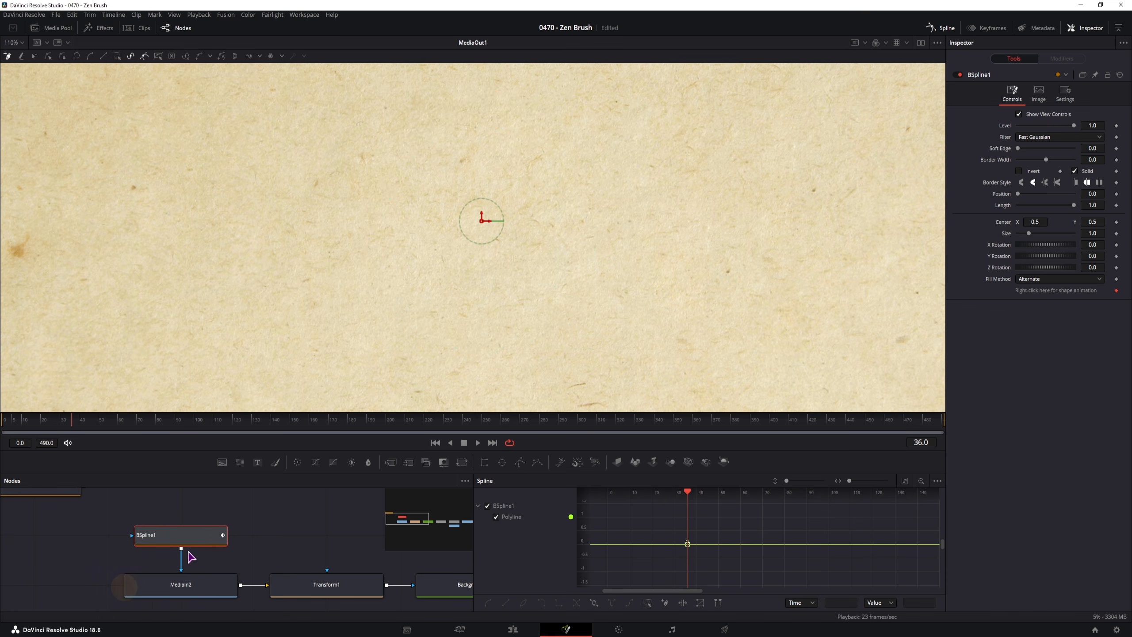
{"action": "left_click", "coordinate": [187, 540]}
Draw an open wavy BSpline path across the paper with ten control points, ending near the paper's far side.
{"action": "left_click_drag", "start_coordinate": [100, 328], "coordinate": [122, 248]}
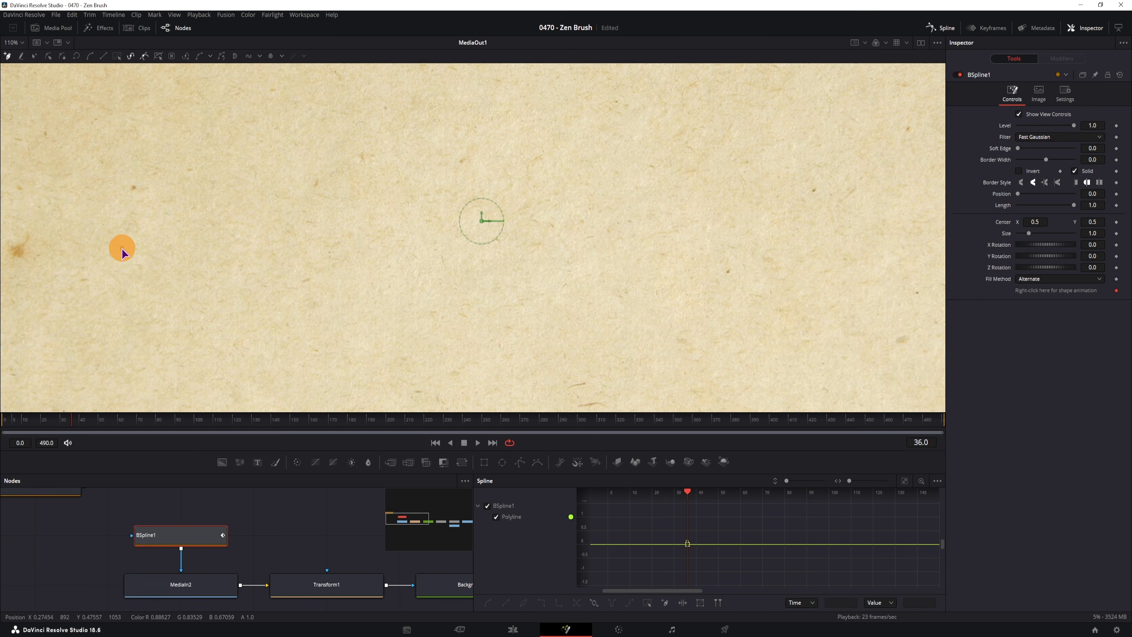
{"action": "left_click", "coordinate": [179, 350]}
{"action": "left_click", "coordinate": [315, 289]}
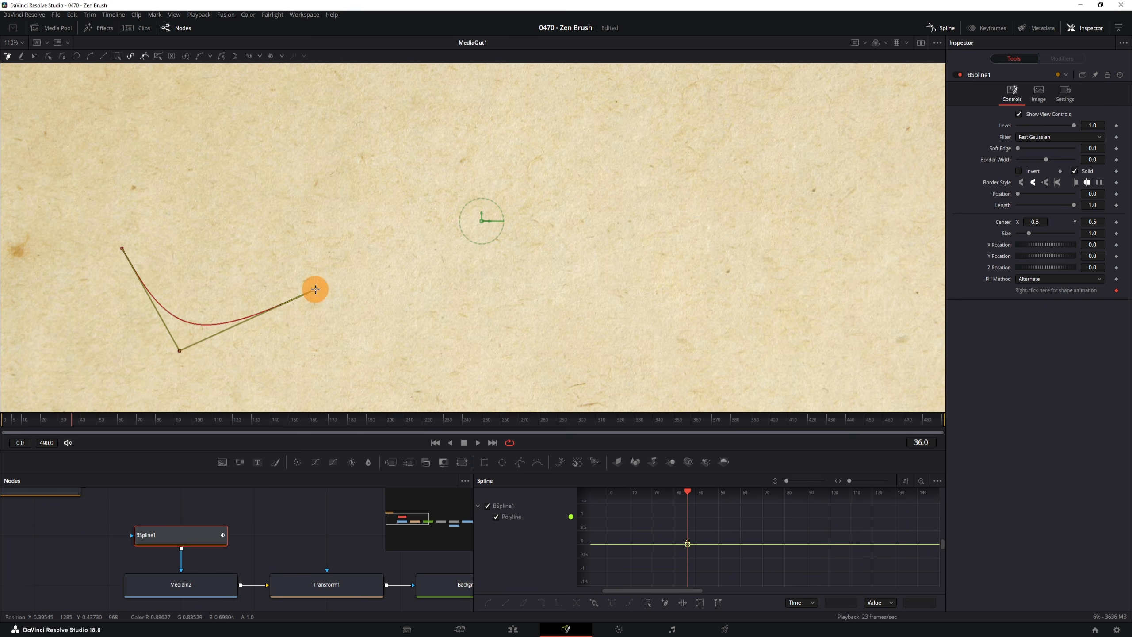
{"action": "left_click", "coordinate": [282, 145]}
{"action": "left_click", "coordinate": [488, 141]}
{"action": "left_click", "coordinate": [495, 317]}
{"action": "left_click", "coordinate": [652, 348]}
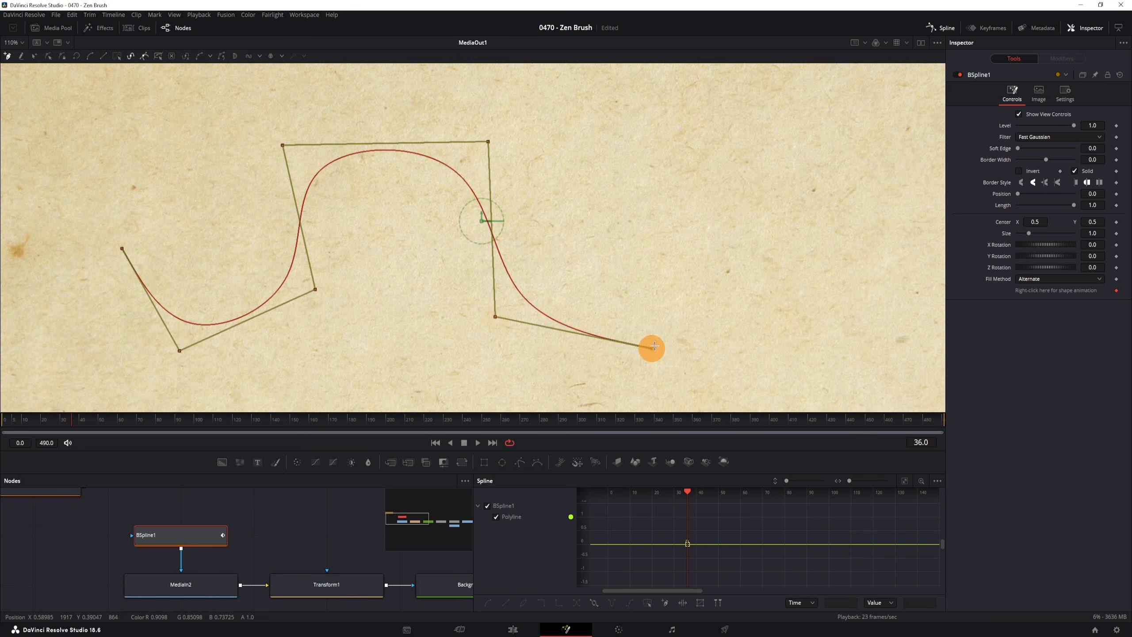
{"action": "left_click", "coordinate": [726, 154]}
{"action": "left_click", "coordinate": [827, 208]}
{"action": "left_click", "coordinate": [816, 322]}
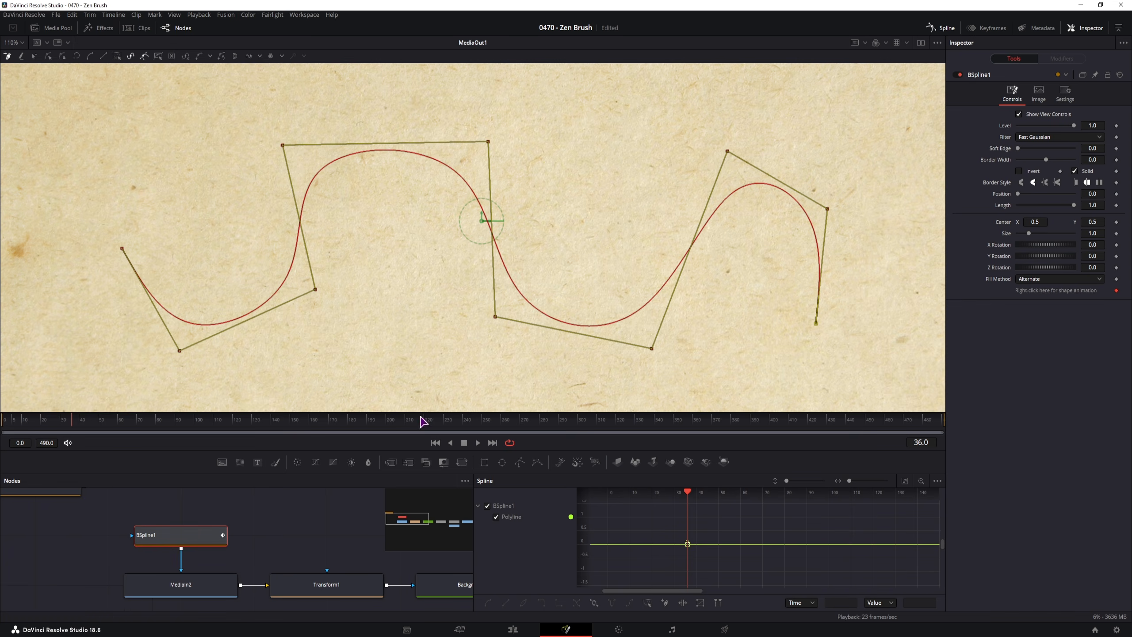
Turn off the BSpline's Solid fill and set its border width to 0.083 while previewing it in a second viewer.
{"action": "left_click", "coordinate": [1075, 171]}
{"action": "left_click_drag", "start_coordinate": [1046, 159], "coordinate": [1103, 160]}
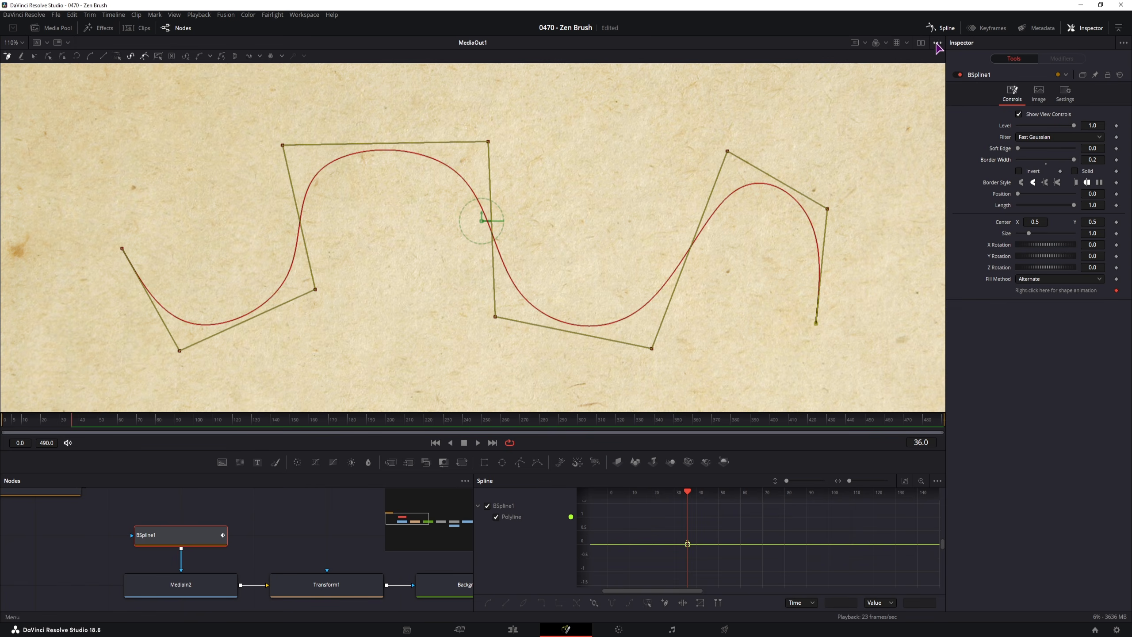
{"action": "left_click", "coordinate": [921, 43]}
{"action": "left_click", "coordinate": [182, 536]}
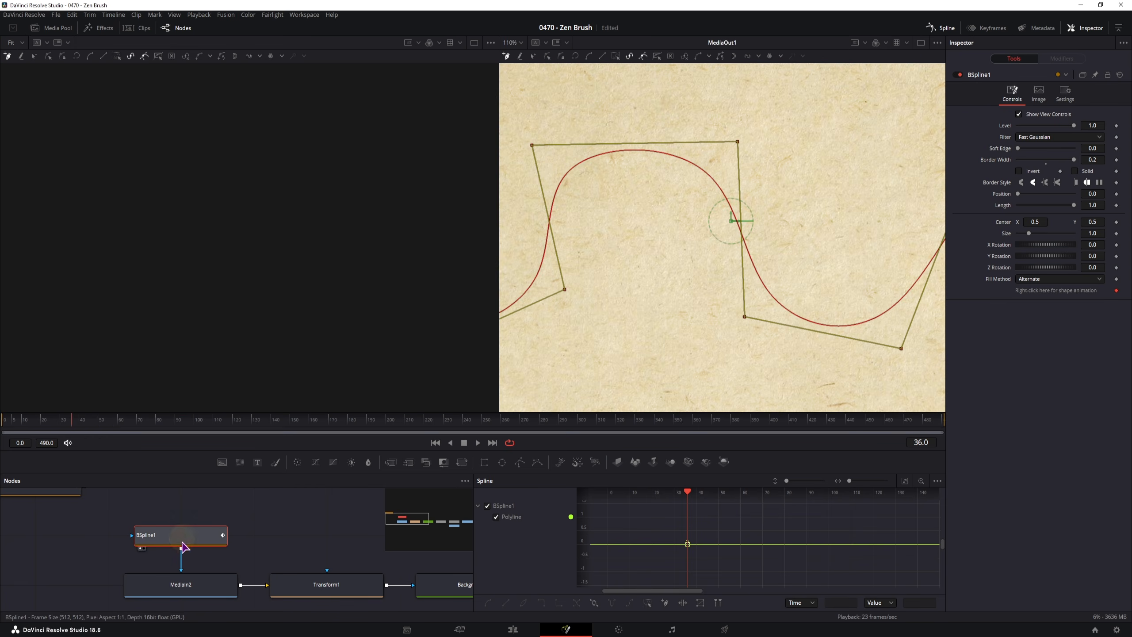
{"action": "key", "text": "1"}
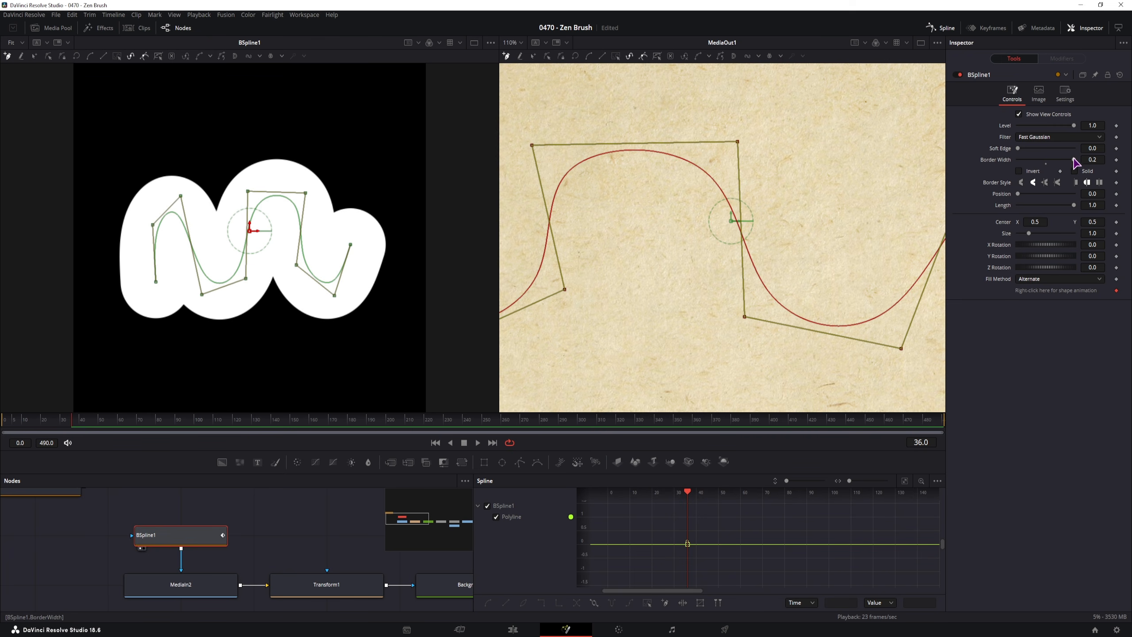
{"action": "mouse_move", "coordinate": [1074, 161]}
{"action": "left_mouse_down"}
{"action": "mouse_move", "coordinate": [1045, 159]}
{"action": "mouse_move", "coordinate": [1067, 160]}
{"action": "mouse_move", "coordinate": [1058, 159]}
{"action": "left_mouse_up"}
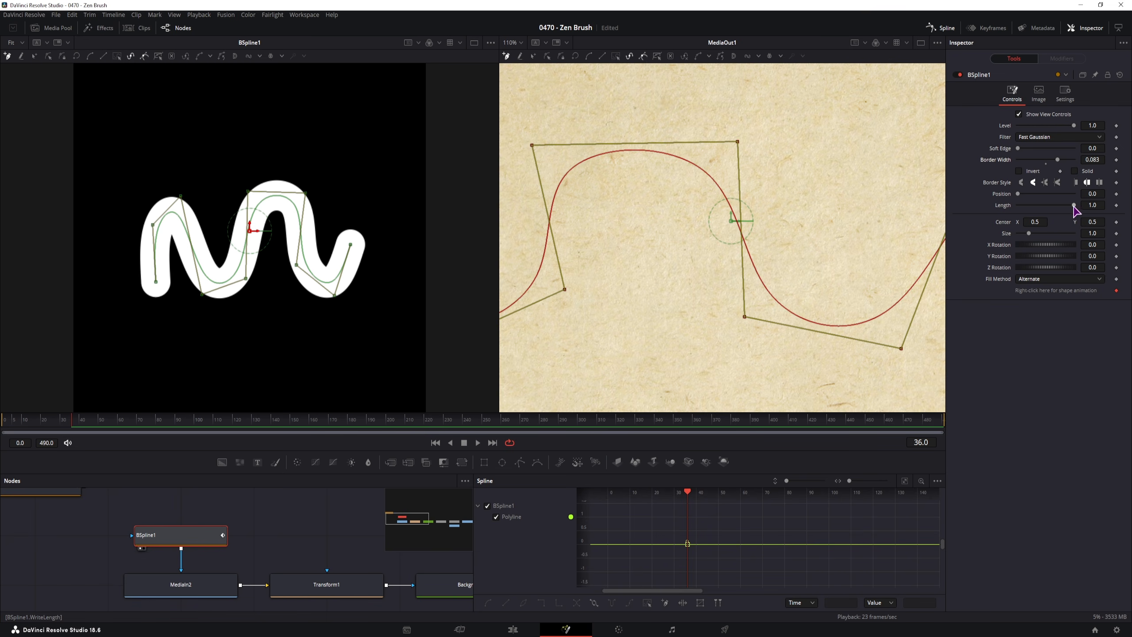
Try revealing the BSpline stroke through its Length and Position values, ending with both at 0.0.
{"action": "mouse_move", "coordinate": [1074, 206]}
{"action": "left_mouse_down"}
{"action": "mouse_move", "coordinate": [1036, 212]}
{"action": "mouse_move", "coordinate": [1026, 209]}
{"action": "mouse_move", "coordinate": [1051, 208]}
{"action": "mouse_move", "coordinate": [1026, 195]}
{"action": "mouse_move", "coordinate": [1081, 195]}
{"action": "mouse_move", "coordinate": [1078, 214]}
{"action": "left_mouse_up"}
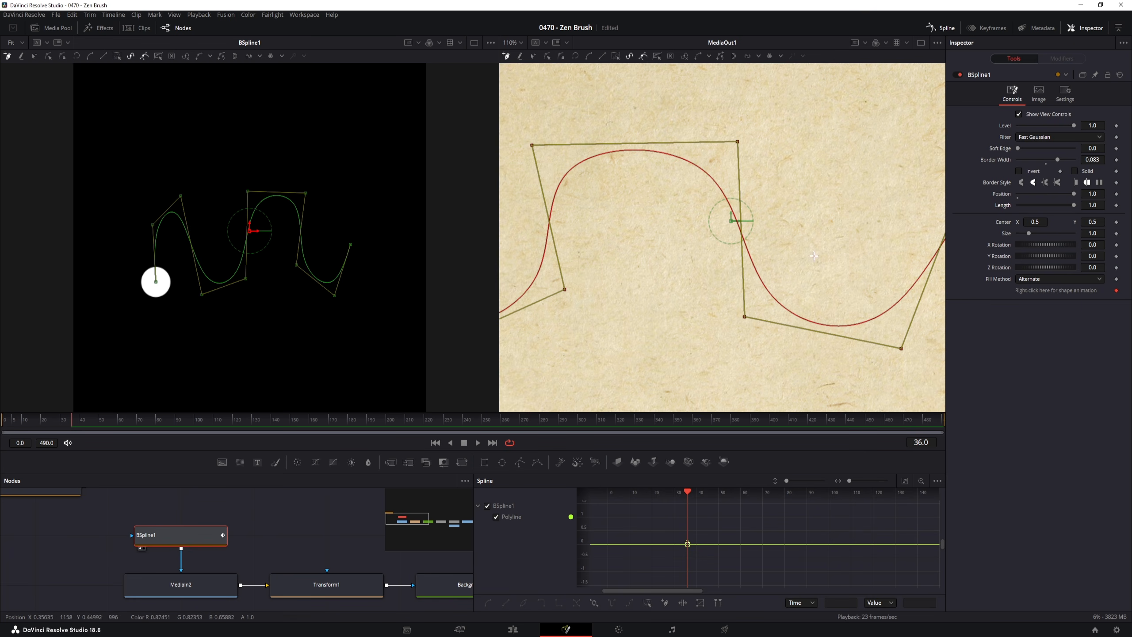
{"action": "left_click", "coordinate": [1075, 195]}
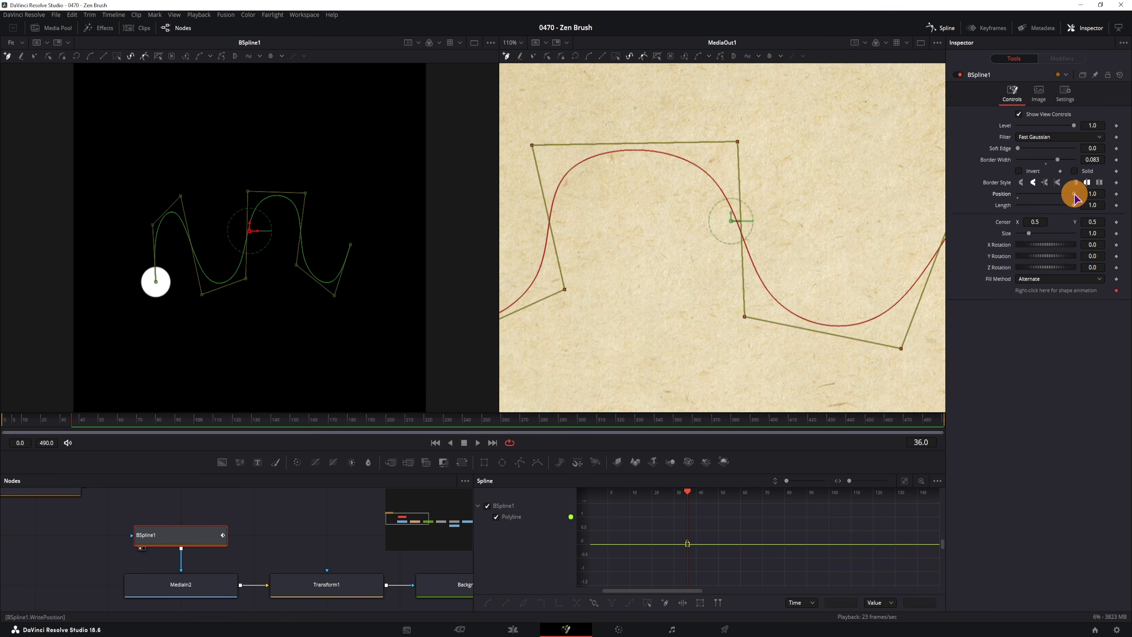
{"action": "mouse_move", "coordinate": [1074, 195]}
{"action": "left_mouse_down"}
{"action": "mouse_move", "coordinate": [1008, 206]}
{"action": "mouse_move", "coordinate": [1076, 218]}
{"action": "mouse_move", "coordinate": [1017, 206]}
{"action": "left_mouse_up"}
{"action": "left_click", "coordinate": [1074, 205]}
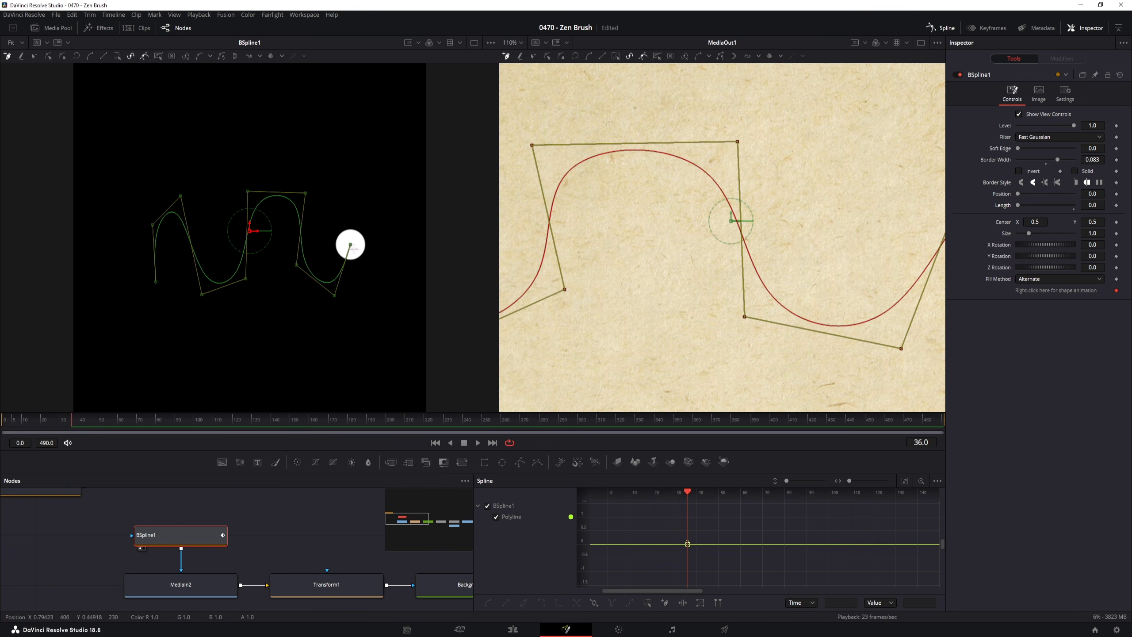
Give the BSpline flat stroke ends with Length 0.598 and a Soft Edge of 0.0173.
{"action": "left_click", "coordinate": [1075, 182]}
{"action": "mouse_move", "coordinate": [1018, 206]}
{"action": "left_mouse_down"}
{"action": "mouse_move", "coordinate": [1070, 215]}
{"action": "mouse_move", "coordinate": [1033, 217]}
{"action": "mouse_move", "coordinate": [1056, 219]}
{"action": "left_mouse_up"}
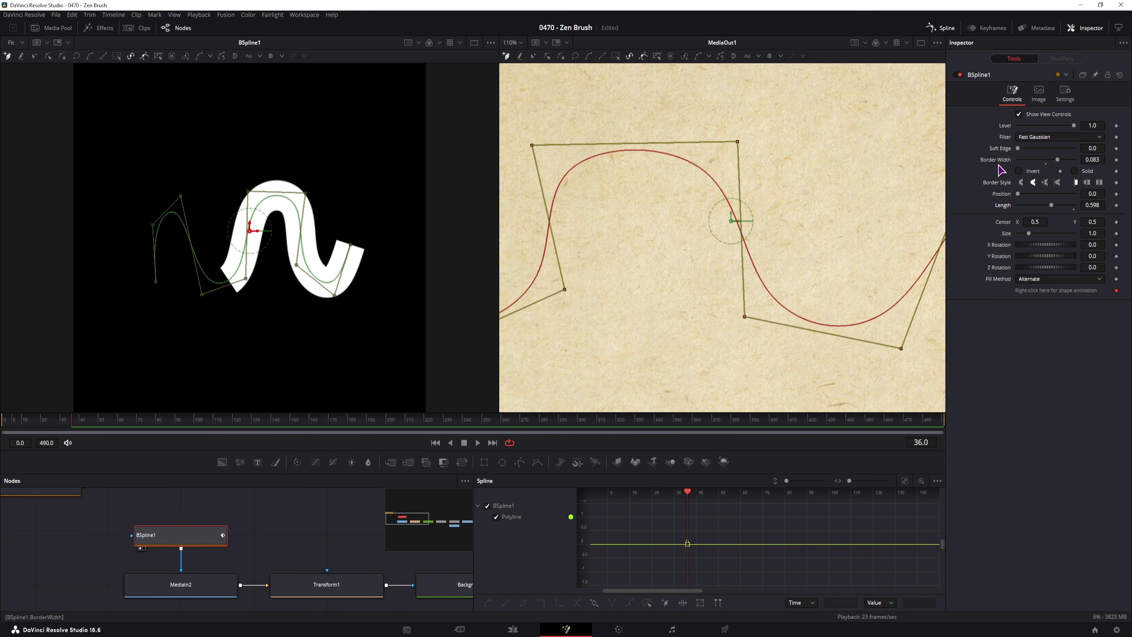
{"action": "left_click_drag", "start_coordinate": [1019, 150], "coordinate": [1025, 153]}
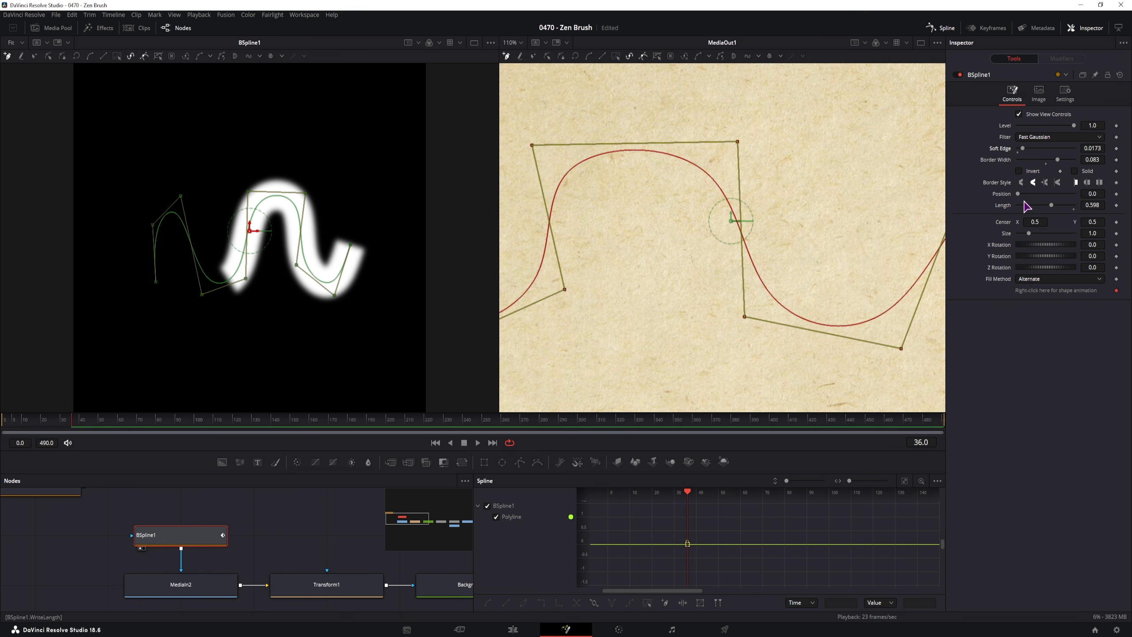
Add a slight soft edge to the disconnected Ellipse1 mask and choose the flat cap style.
{"action": "left_click_drag", "start_coordinate": [162, 510], "coordinate": [222, 539]}
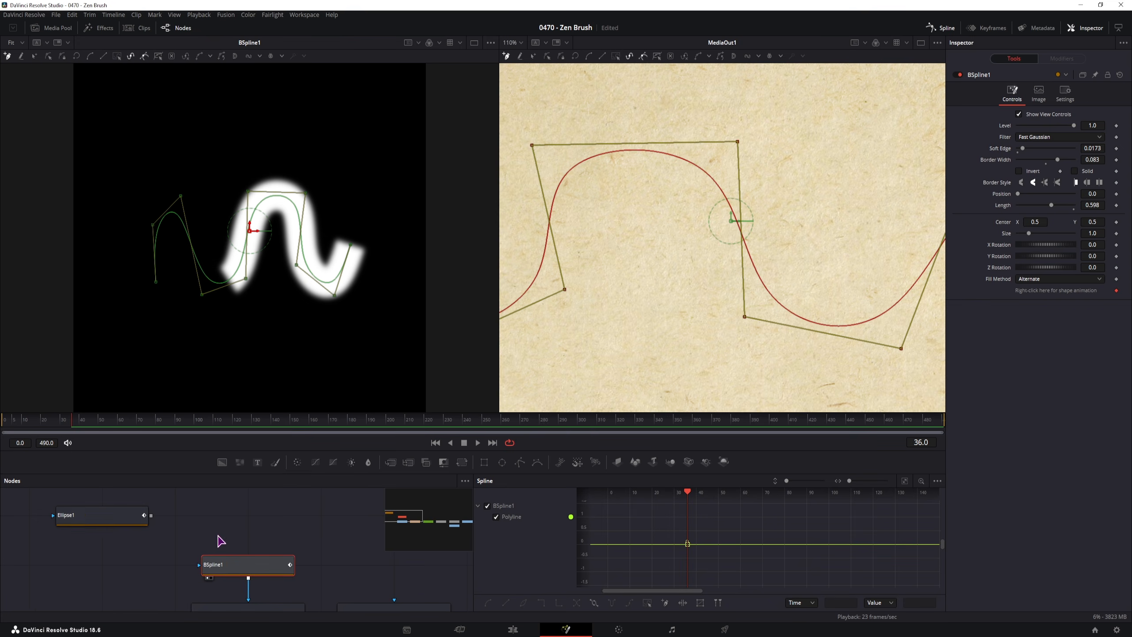
{"action": "left_click", "coordinate": [116, 516]}
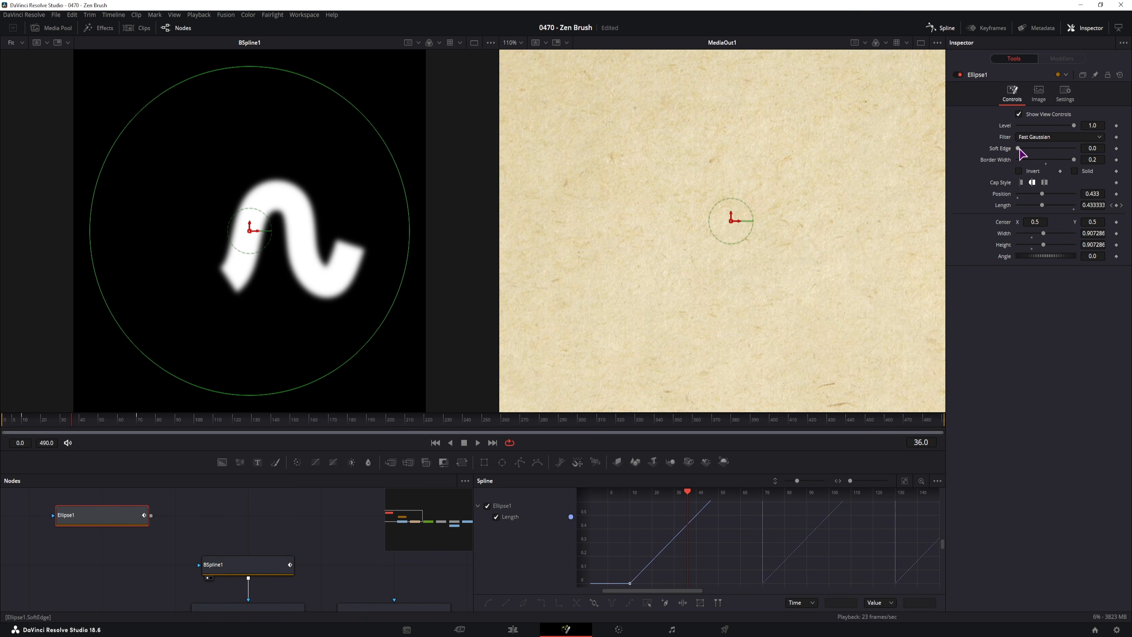
{"action": "left_click_drag", "start_coordinate": [1019, 148], "coordinate": [1028, 153]}
{"action": "left_click", "coordinate": [1022, 183]}
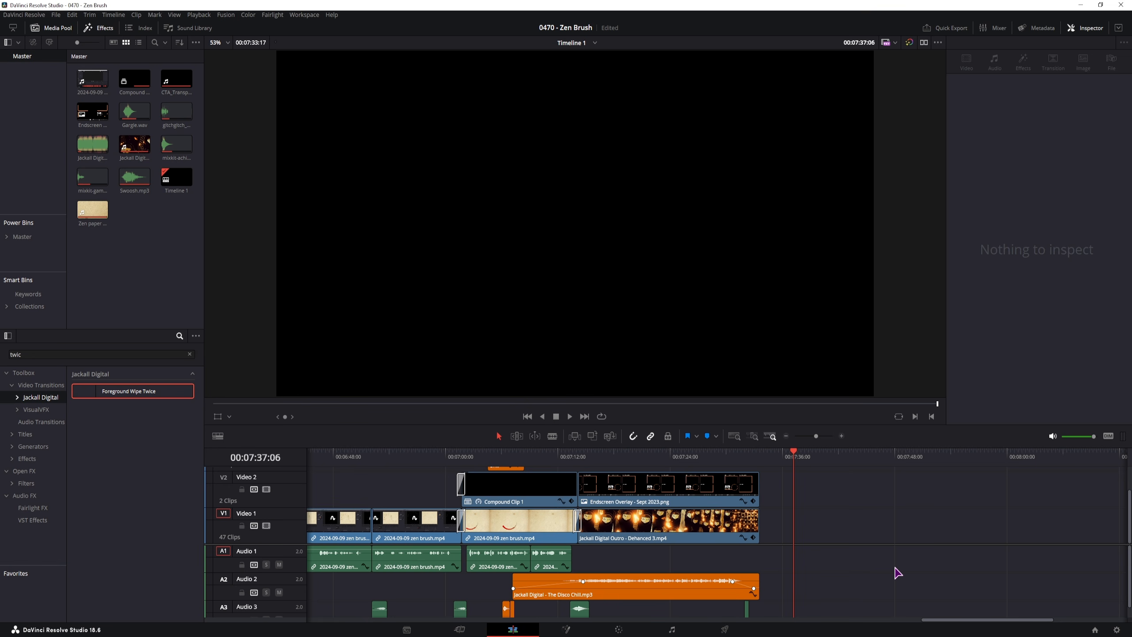
Create the five-second clip Fusion Composition 1, place it on Video 1 at the playhead, and open it in Fusion.
{"action": "right_click", "coordinate": [115, 246]}
{"action": "left_click", "coordinate": [172, 285]}
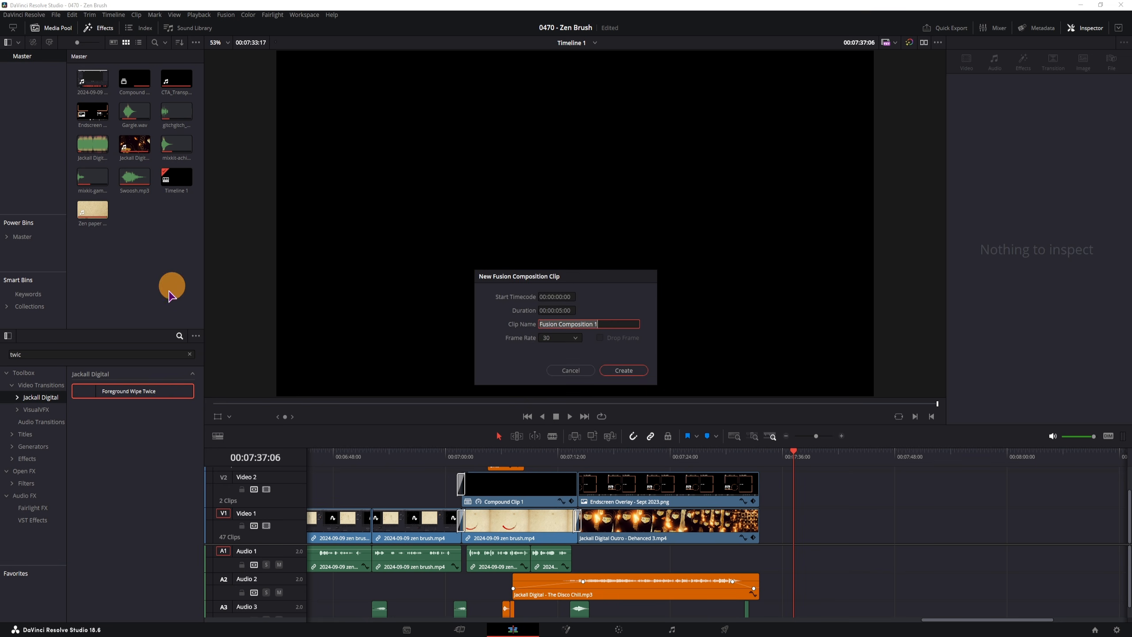
{"action": "left_click", "coordinate": [624, 370]}
{"action": "left_click_drag", "start_coordinate": [134, 112], "coordinate": [803, 528]}
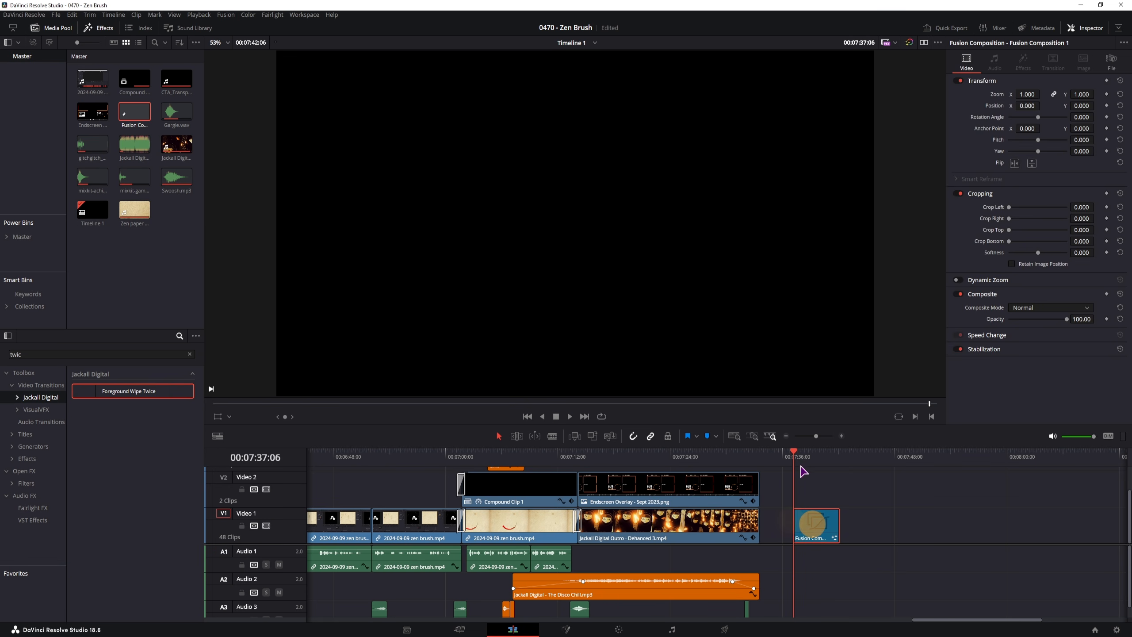
{"action": "left_click", "coordinate": [566, 629]}
Add a Background node masked by an Ellipse and feed it into MediaOut1.
{"action": "left_click_drag", "start_coordinate": [158, 521], "coordinate": [303, 547]}
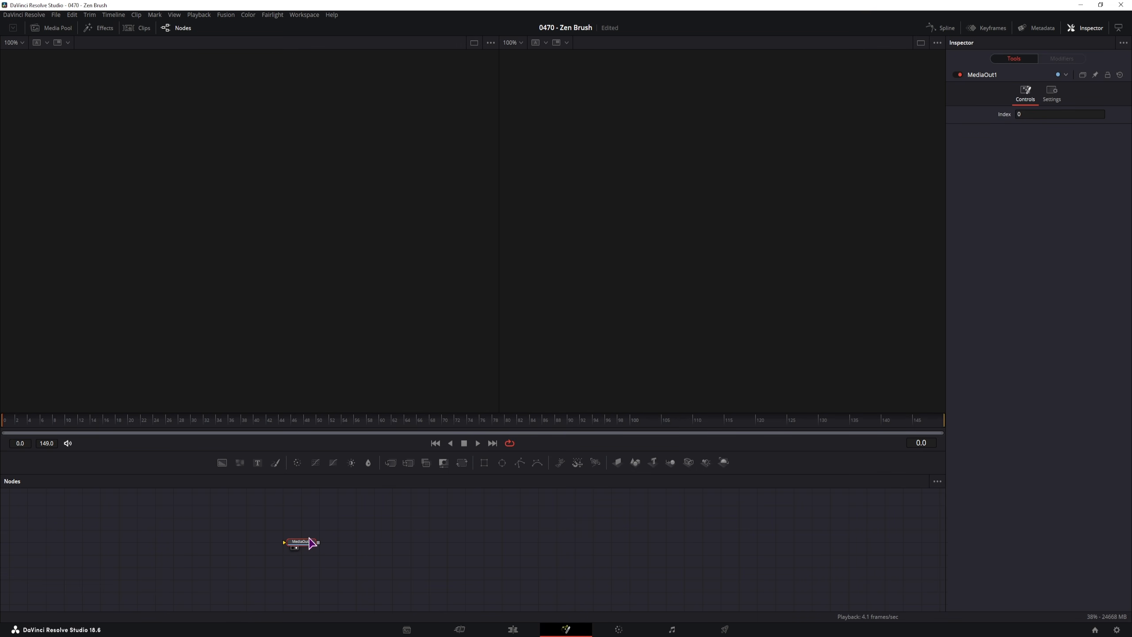
{"action": "left_click_drag", "start_coordinate": [502, 464], "coordinate": [212, 516]}
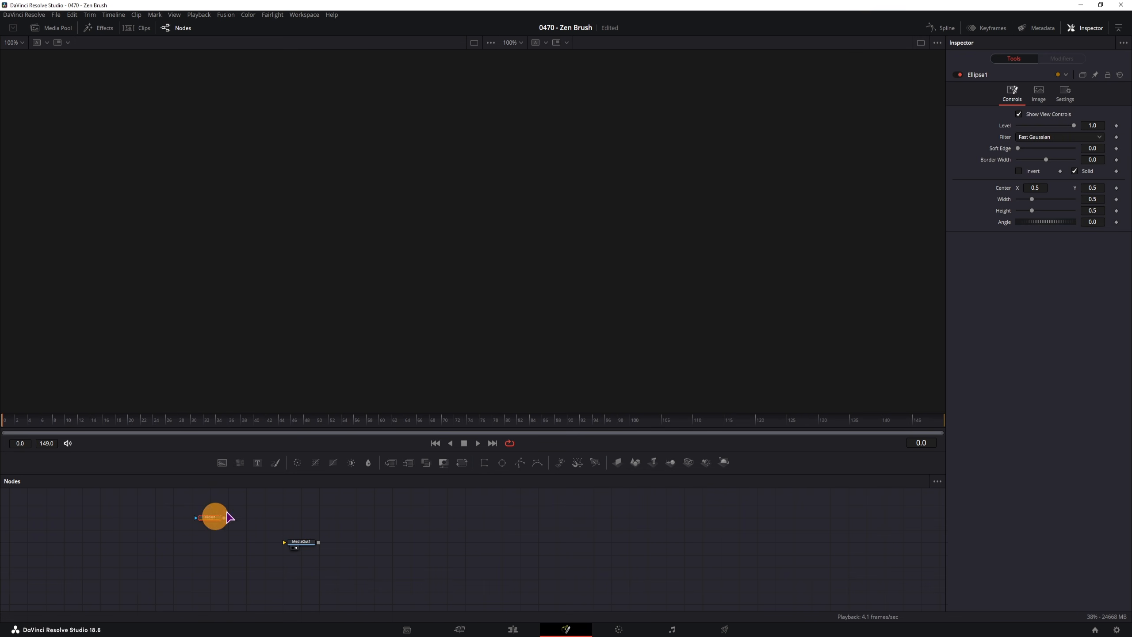
{"action": "left_click_drag", "start_coordinate": [221, 465], "coordinate": [213, 544]}
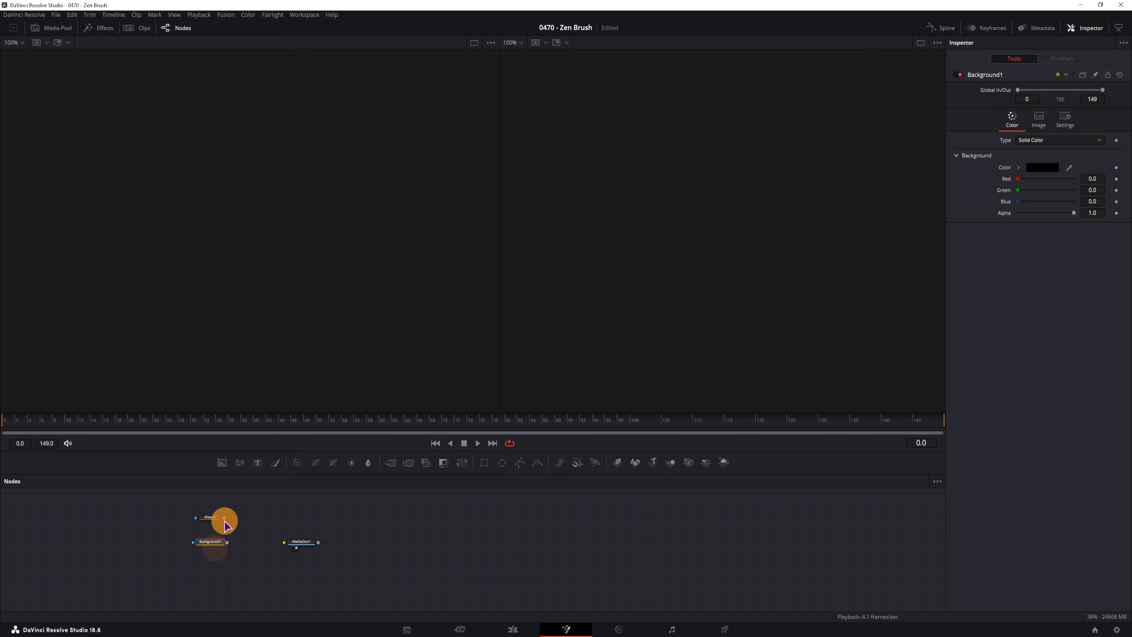
{"action": "left_click_drag", "start_coordinate": [225, 518], "coordinate": [195, 543]}
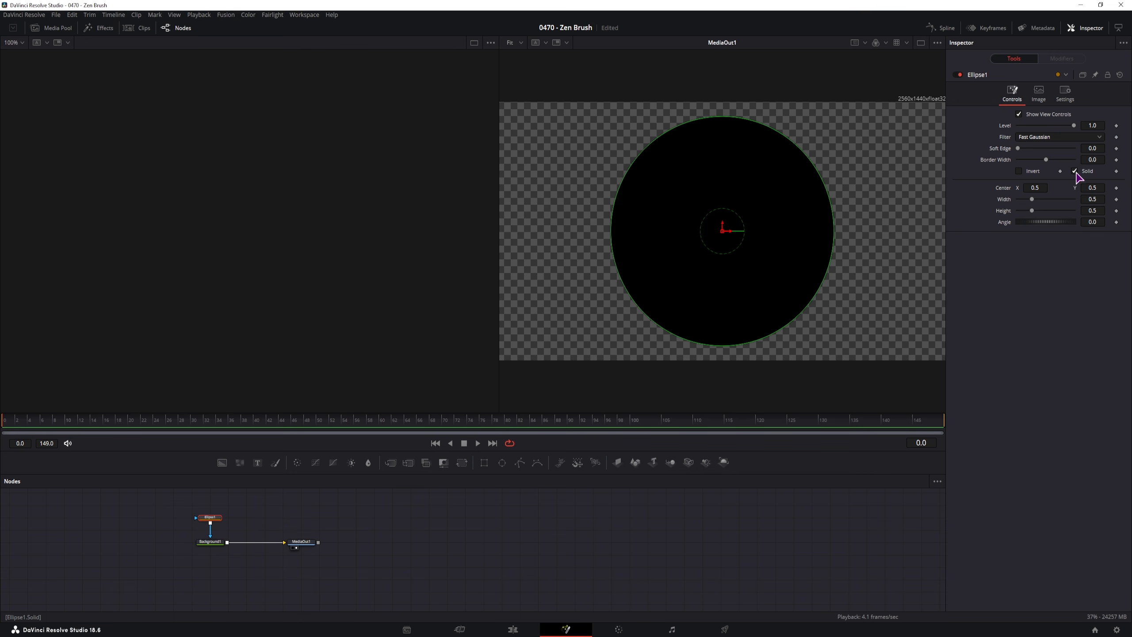
Turn off the ellipse's Solid fill, set its border width to 0.054 and its Length to 0.0.
{"action": "left_click", "coordinate": [1076, 172]}
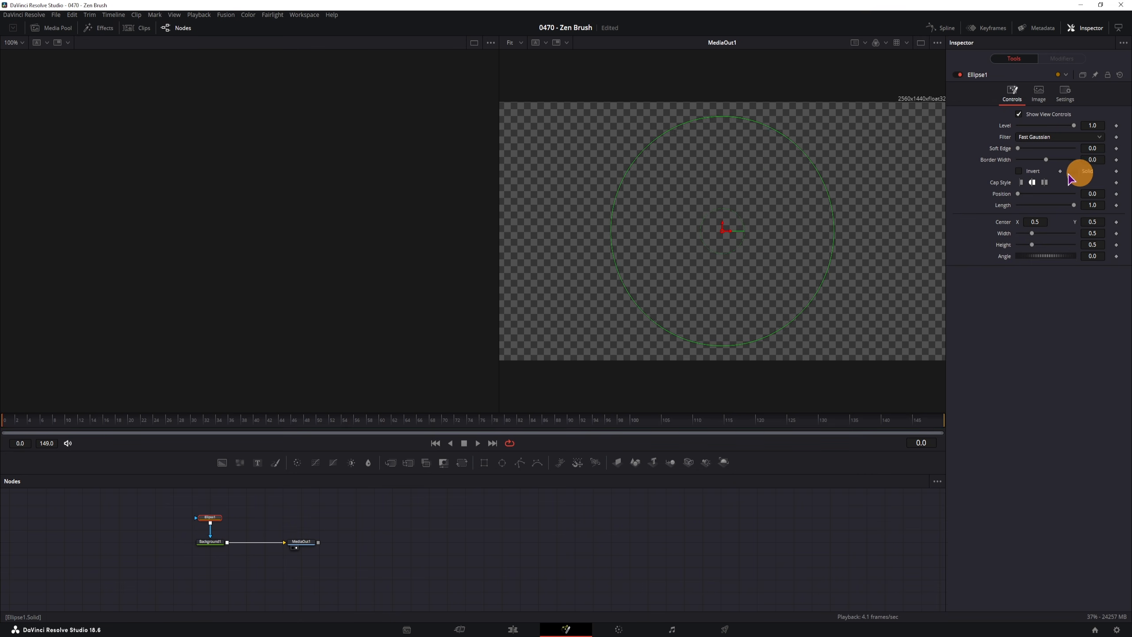
{"action": "left_click_drag", "start_coordinate": [1046, 160], "coordinate": [1054, 160]}
{"action": "left_click_drag", "start_coordinate": [1073, 205], "coordinate": [1016, 212]}
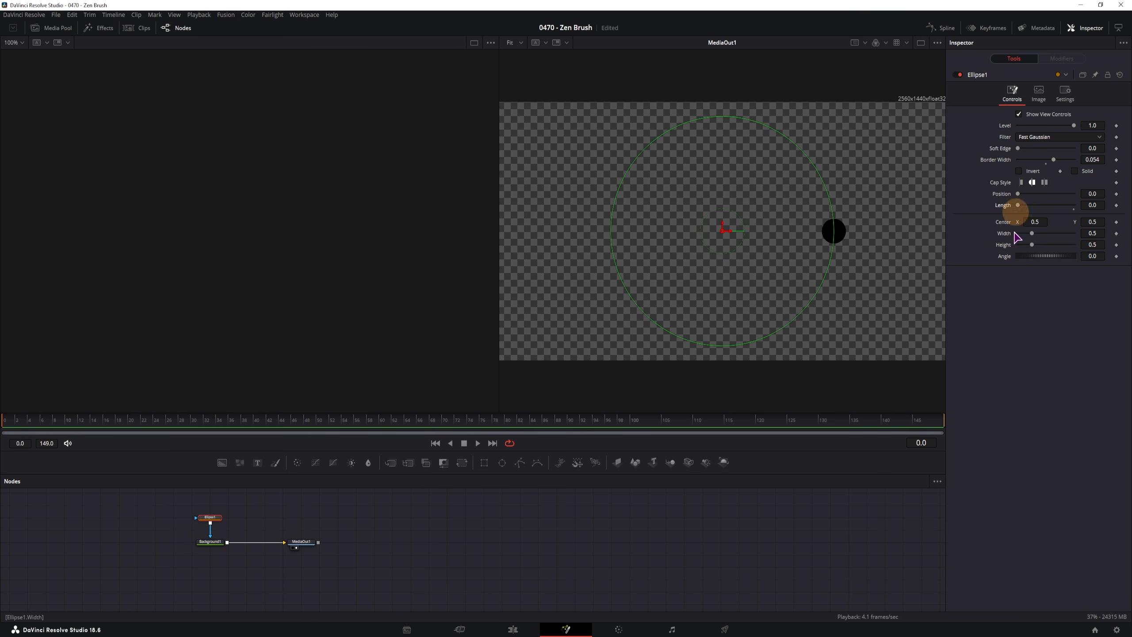
Keyframe the ellipse's Length to grow from 0.0 starting at frame 8, and play back the looping ring reveal.
{"action": "left_click", "coordinate": [59, 422]}
{"action": "key", "text": "space"}
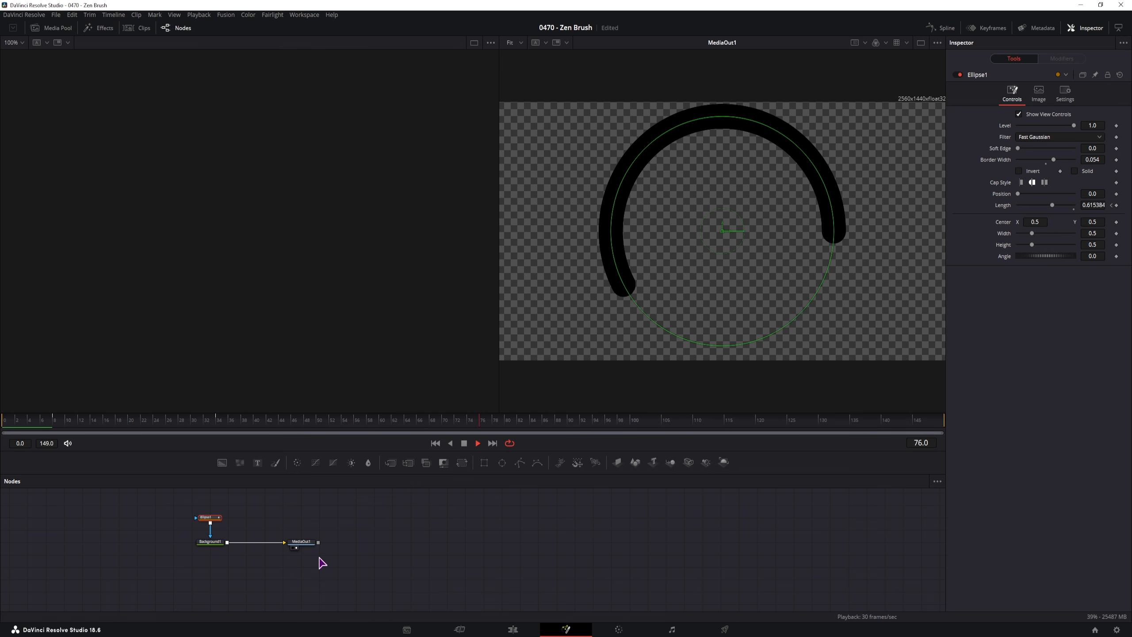
{"action": "key", "text": "space"}
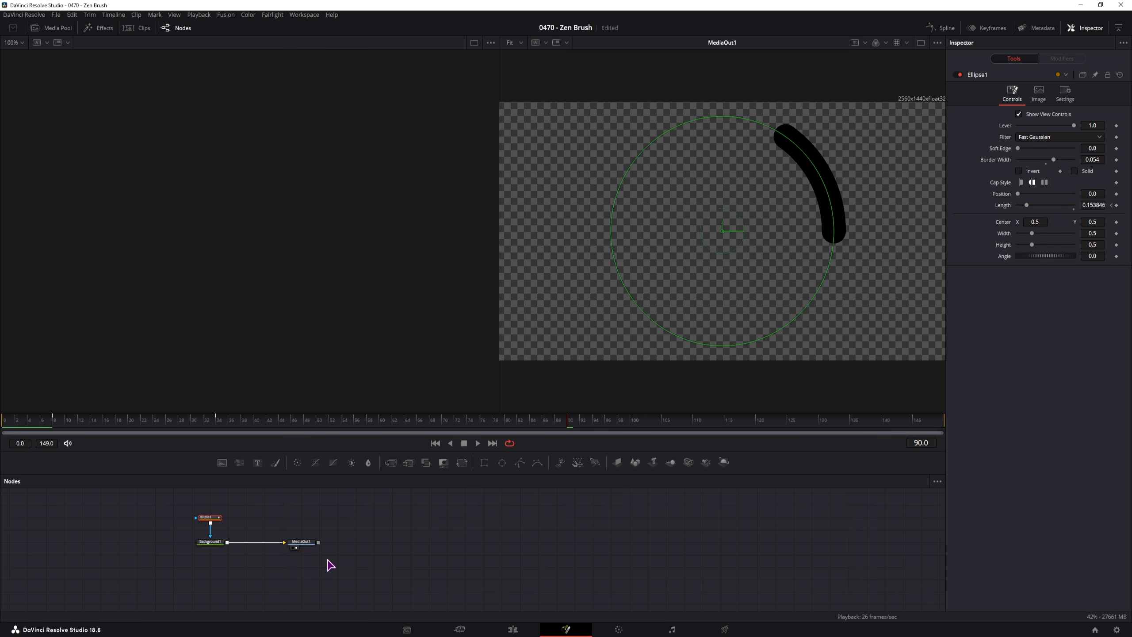
Alternate between Background1 and Ellipse1 around frames 8 and 9 to compare the timeline's keyframe marks and cached range.
{"action": "left_click", "coordinate": [209, 541]}
{"action": "left_click", "coordinate": [52, 426]}
{"action": "left_click_drag", "start_coordinate": [52, 426], "coordinate": [61, 425]}
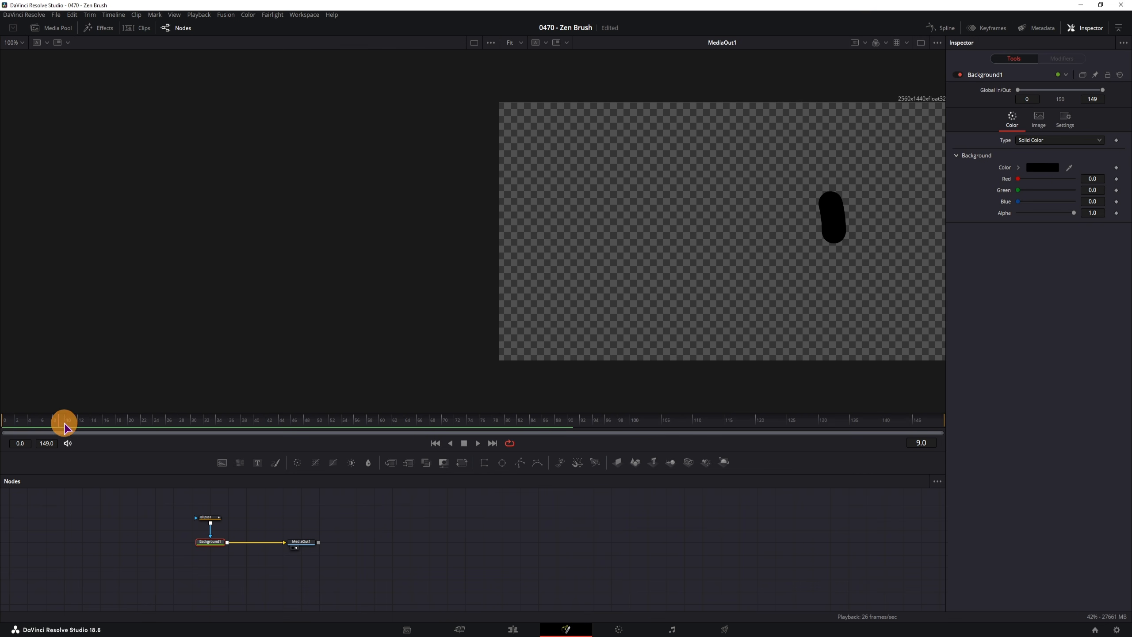
{"action": "left_click", "coordinate": [209, 518]}
{"action": "left_click", "coordinate": [213, 541]}
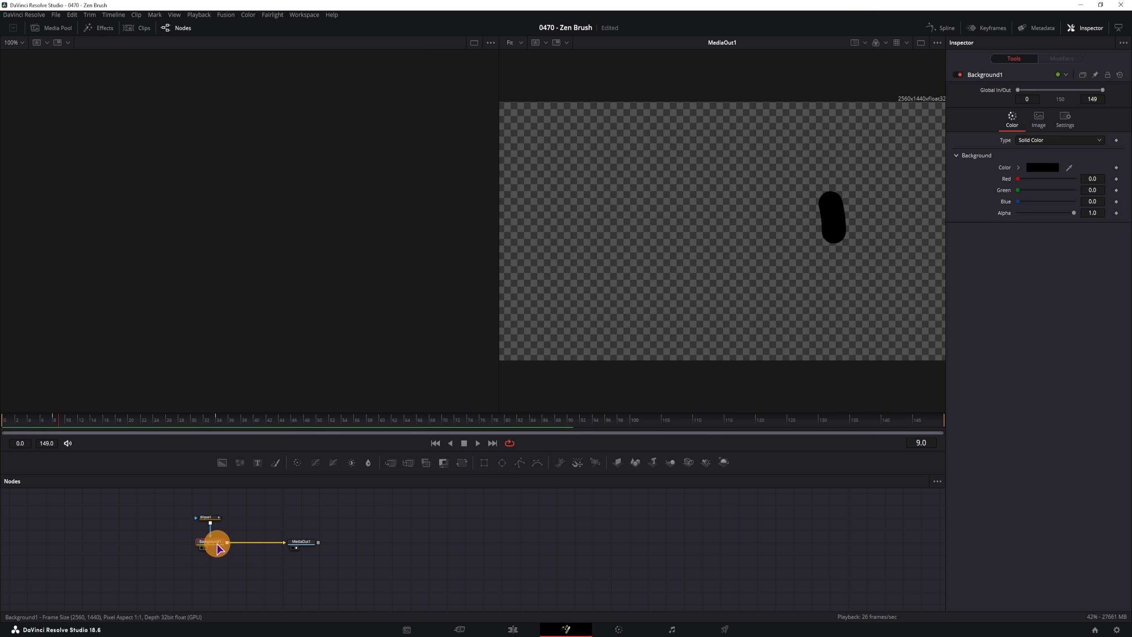
{"action": "left_click", "coordinate": [211, 521]}
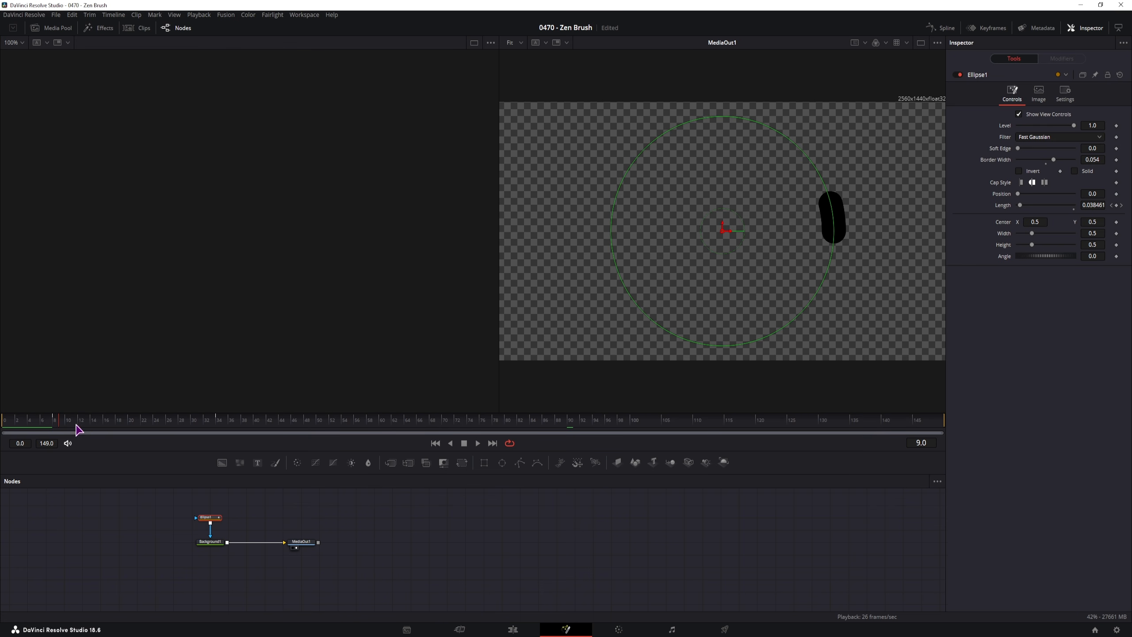
{"action": "left_click", "coordinate": [54, 421]}
{"action": "left_click", "coordinate": [212, 542]}
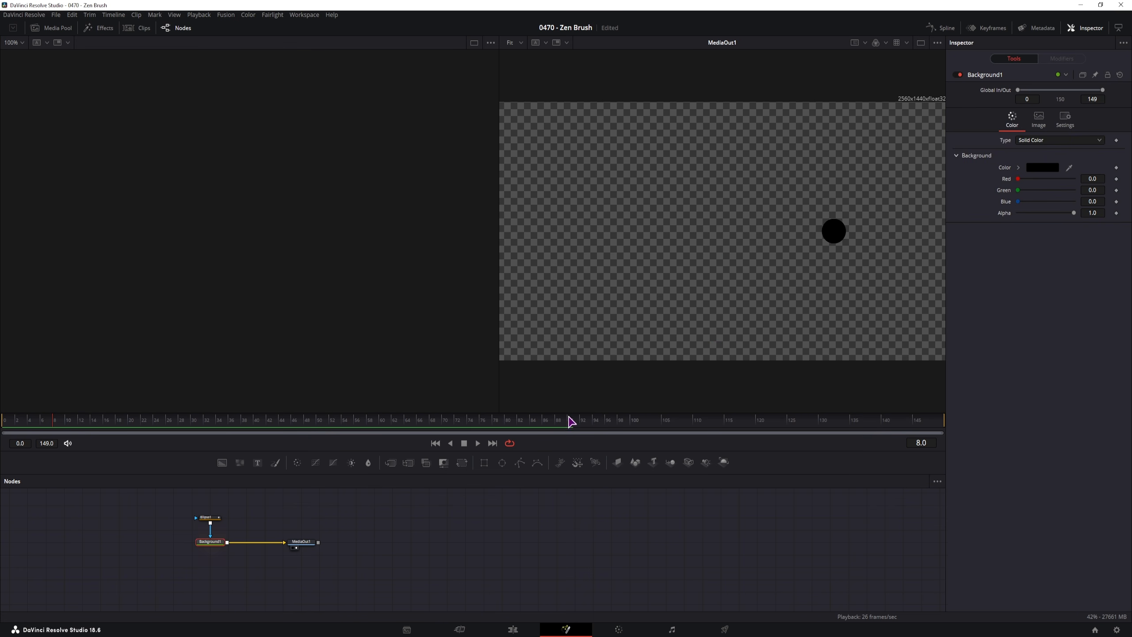
Colour Background1 orange with Red 0.772 and Green 0.394, and keyframe that colour at frames 8 and 34.
{"action": "left_click_drag", "start_coordinate": [1019, 178], "coordinate": [1043, 194]}
{"action": "left_click", "coordinate": [1025, 190]}
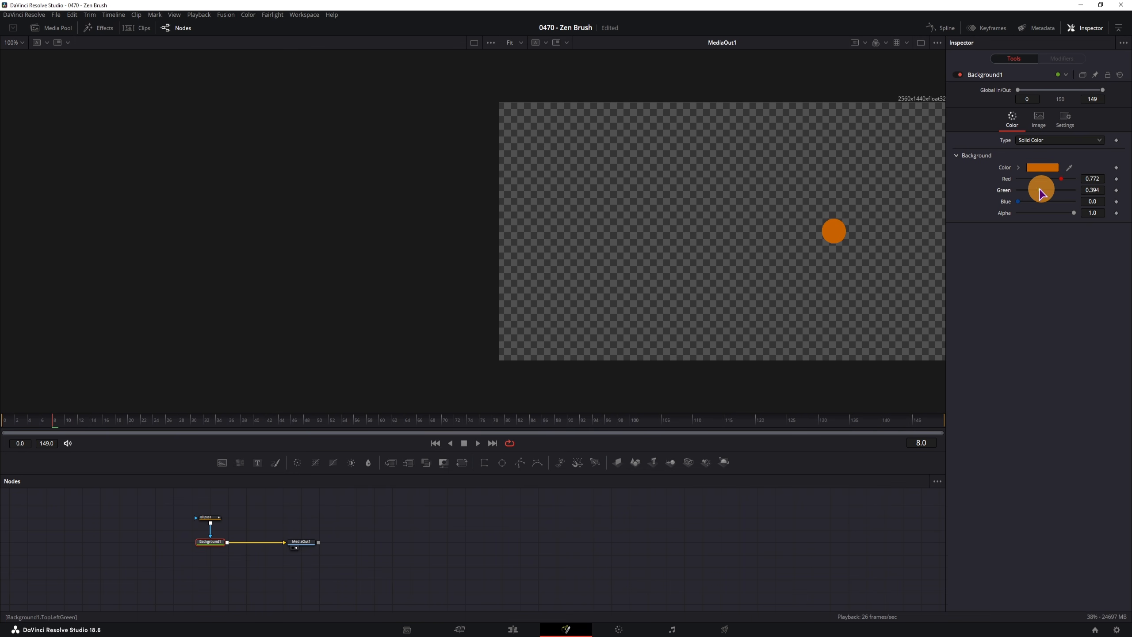
{"action": "left_click", "coordinate": [1116, 167]}
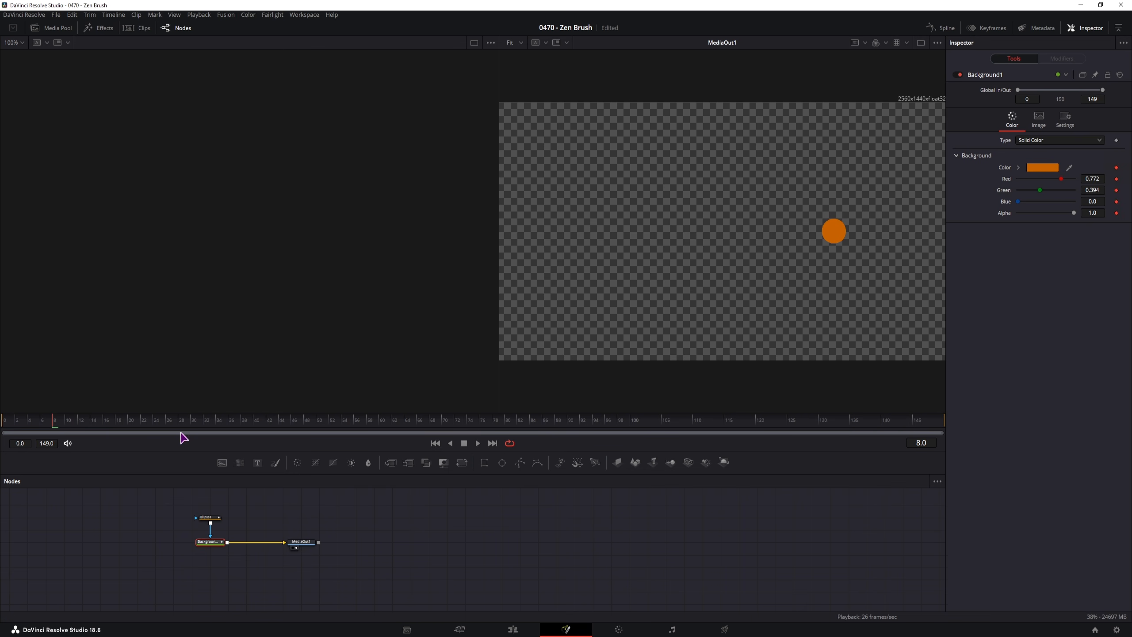
{"action": "left_click", "coordinate": [217, 431]}
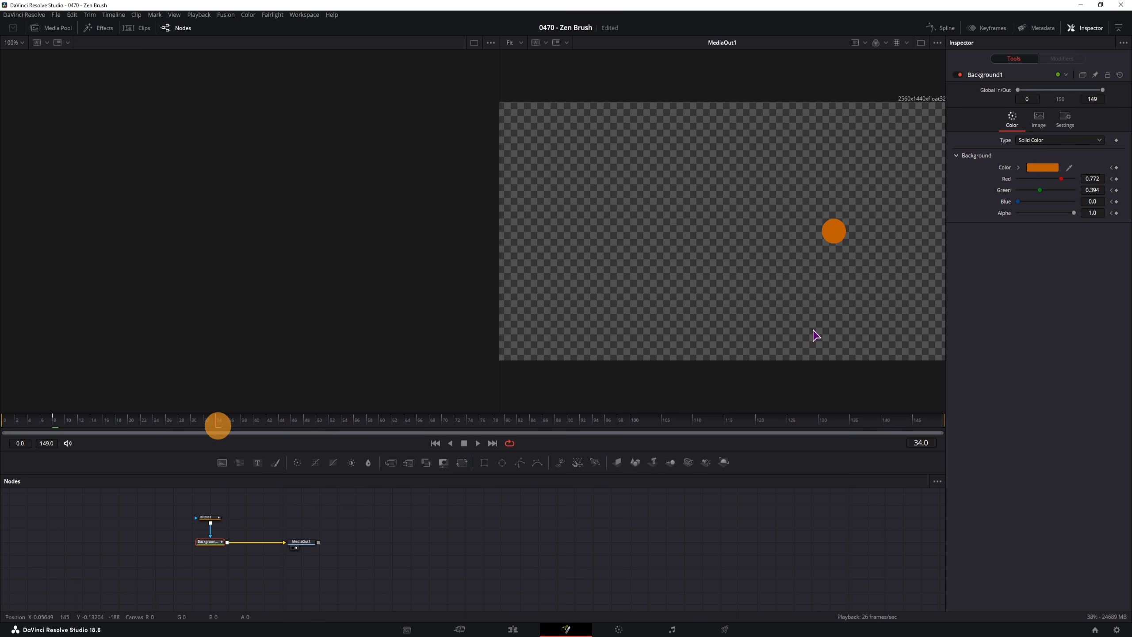
{"action": "left_click", "coordinate": [1116, 168]}
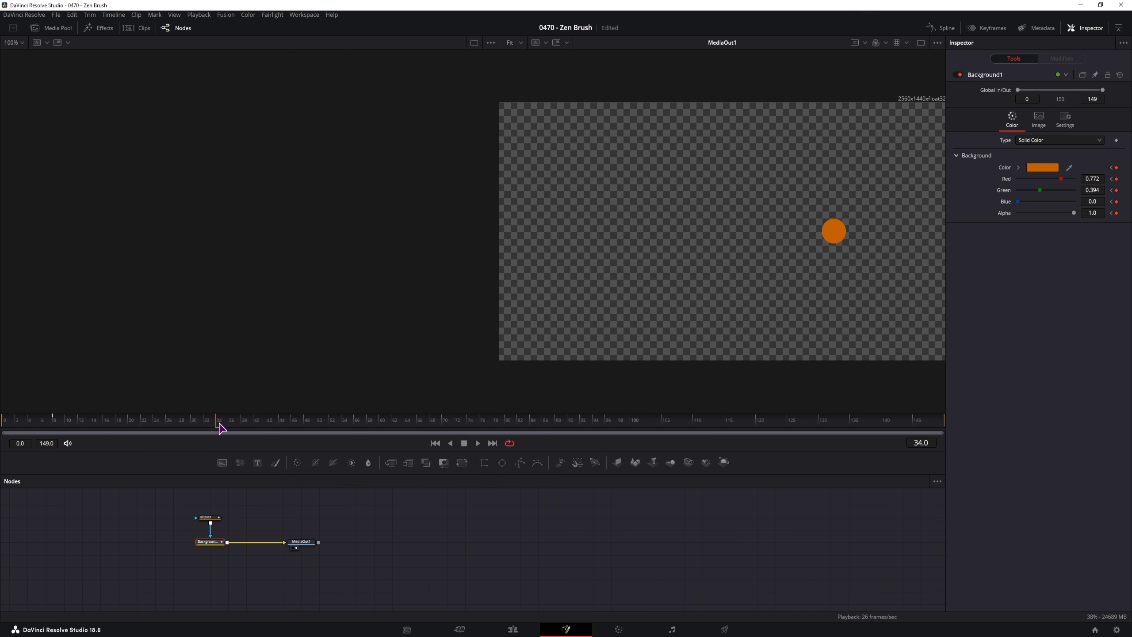
At frame 35, raise the background's Green to 0.913 for a yellow-green second loop, and play the animation.
{"action": "key", "text": "Right"}
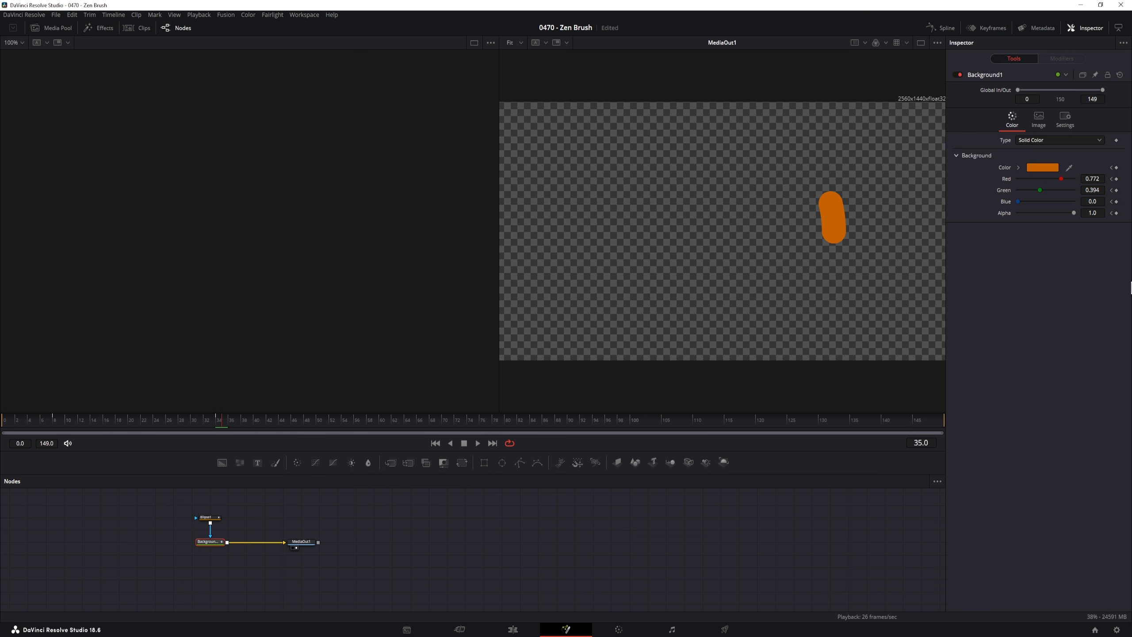
{"action": "left_click_drag", "start_coordinate": [1039, 190], "coordinate": [1069, 190]}
{"action": "key", "text": "space"}
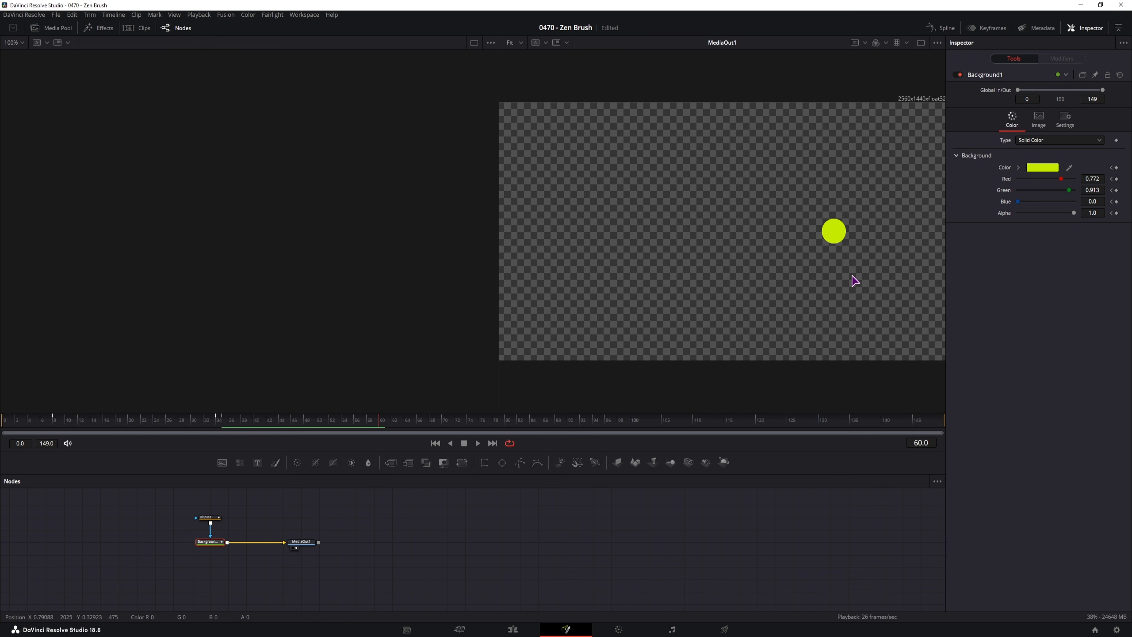
Keyframe the yellow-green at frame 59, set purple at frame 60 with Red 0.63, Green 0.071, Blue 0.756, and play back.
{"action": "key", "text": "Left"}
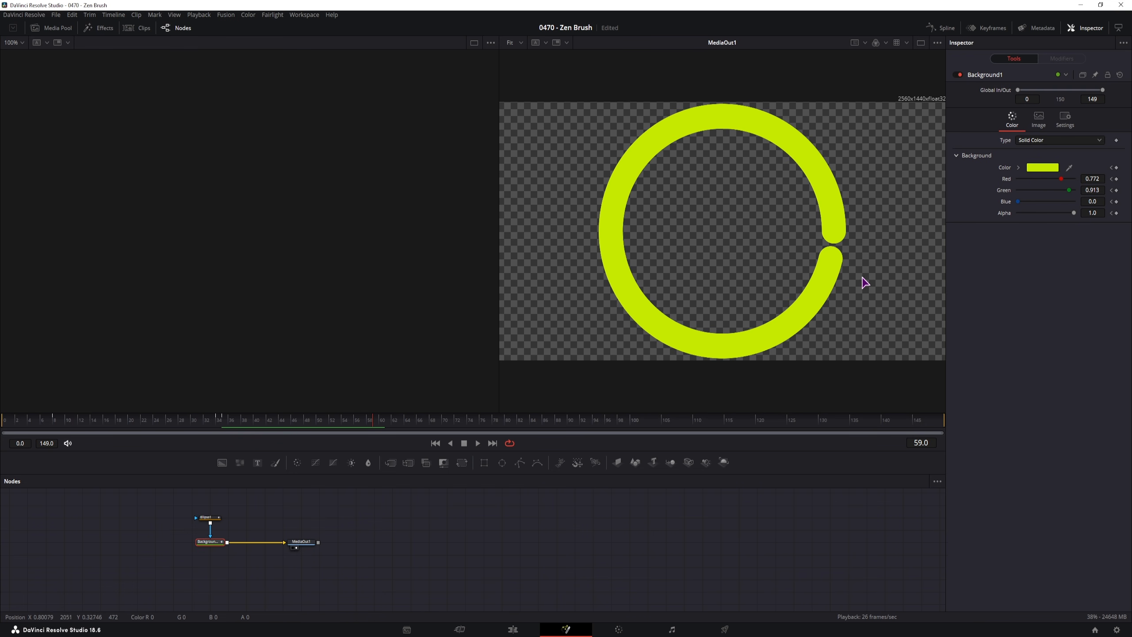
{"action": "left_click", "coordinate": [1117, 168]}
{"action": "key", "text": "Right"}
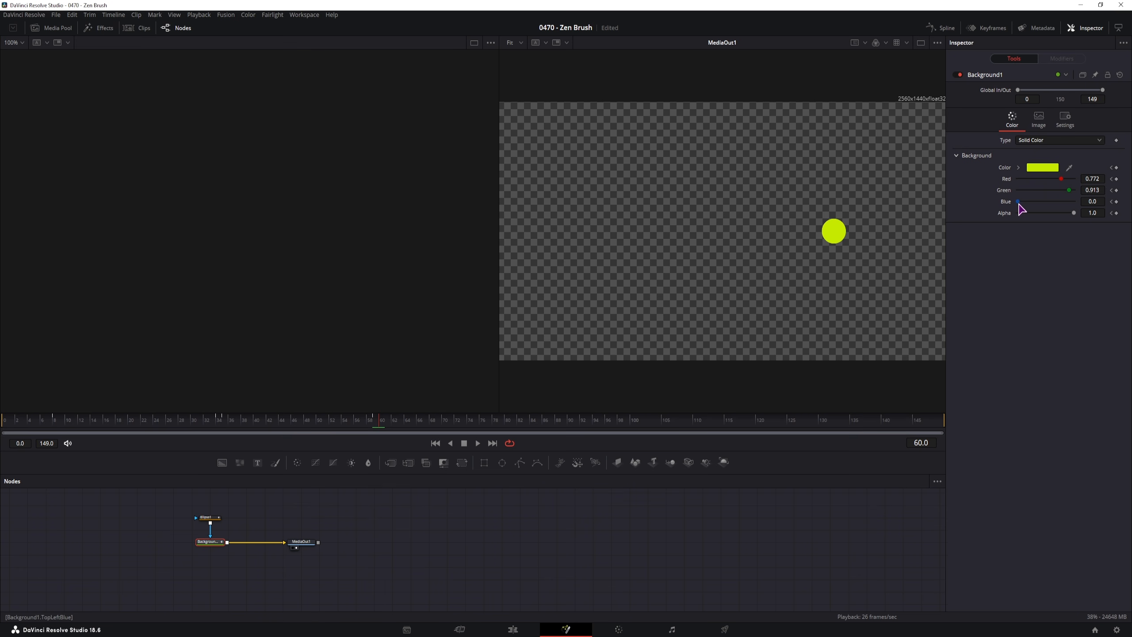
{"action": "left_click_drag", "start_coordinate": [1019, 204], "coordinate": [1052, 181]}
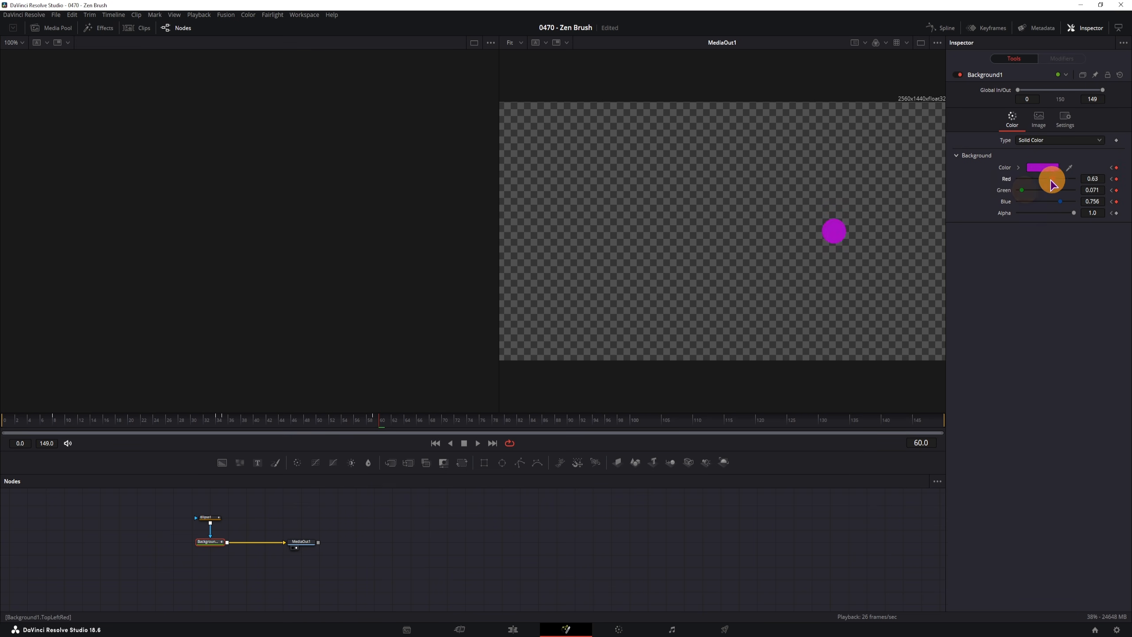
{"action": "left_click", "coordinate": [477, 443]}
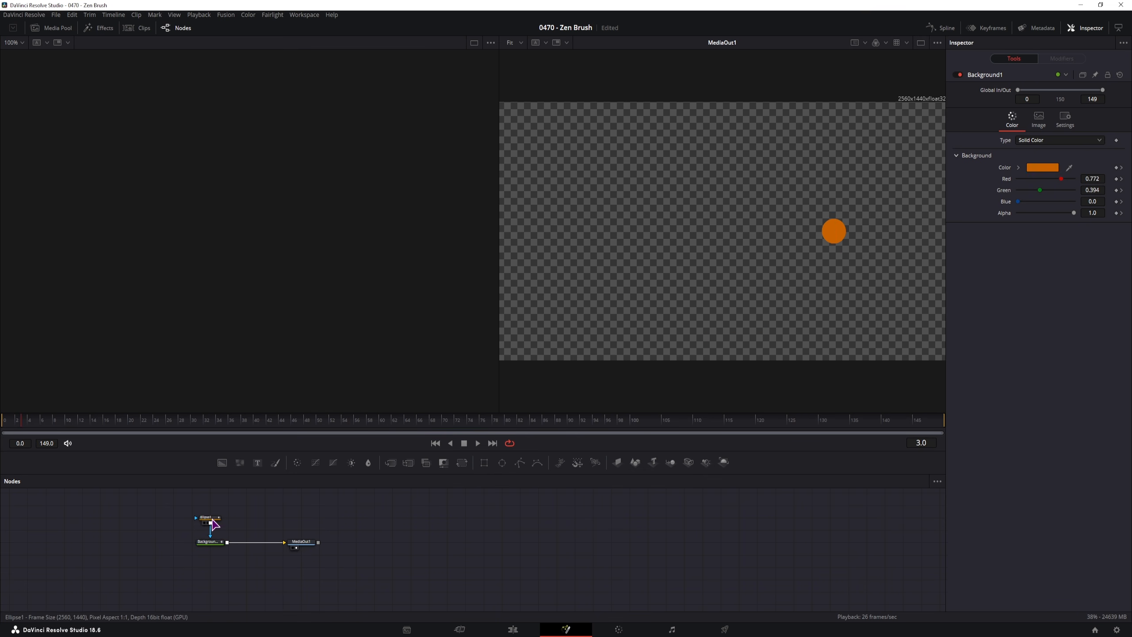
Set Ellipse1's Cap Style to Flat and play back the multicoloured ring reveal.
{"action": "left_click", "coordinate": [207, 517]}
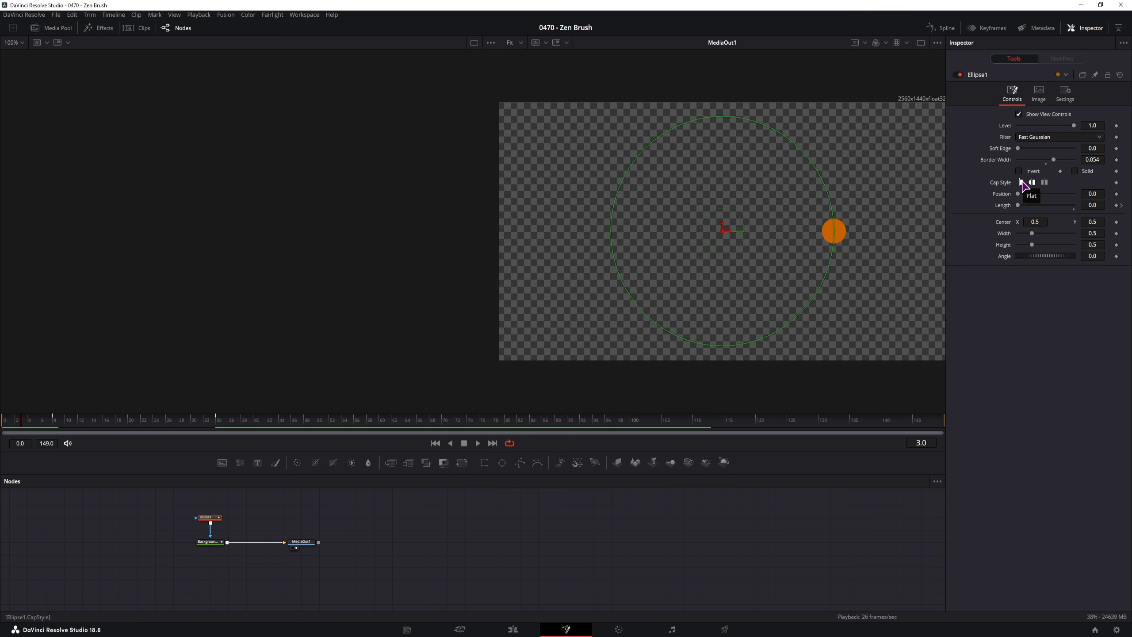
{"action": "left_click", "coordinate": [1020, 183]}
{"action": "left_click", "coordinate": [398, 556]}
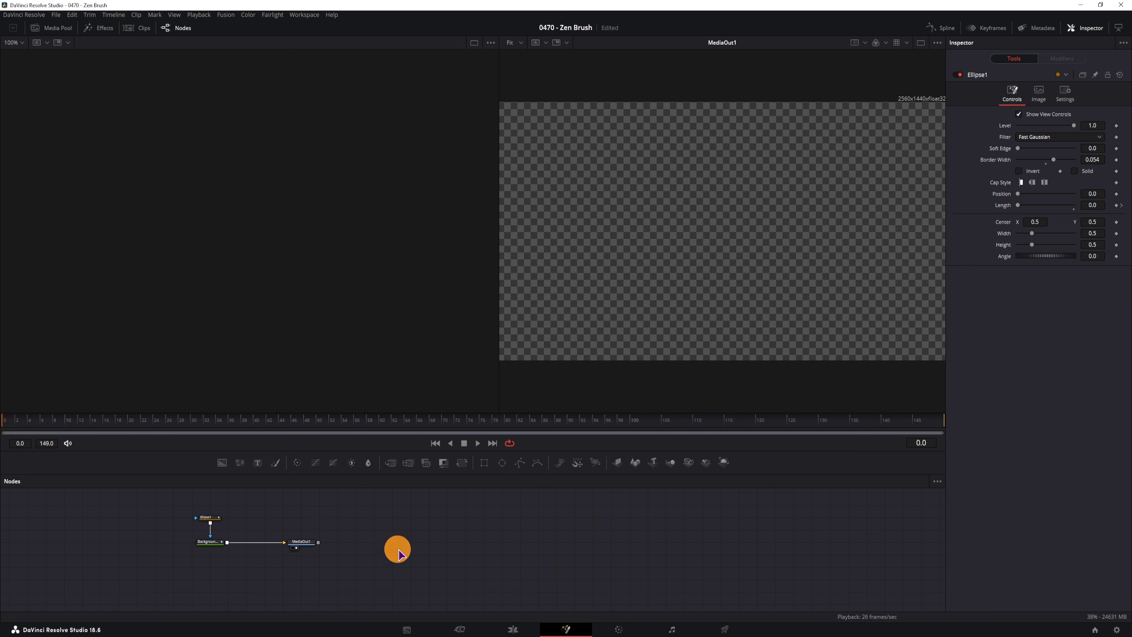
{"action": "key", "text": "space"}
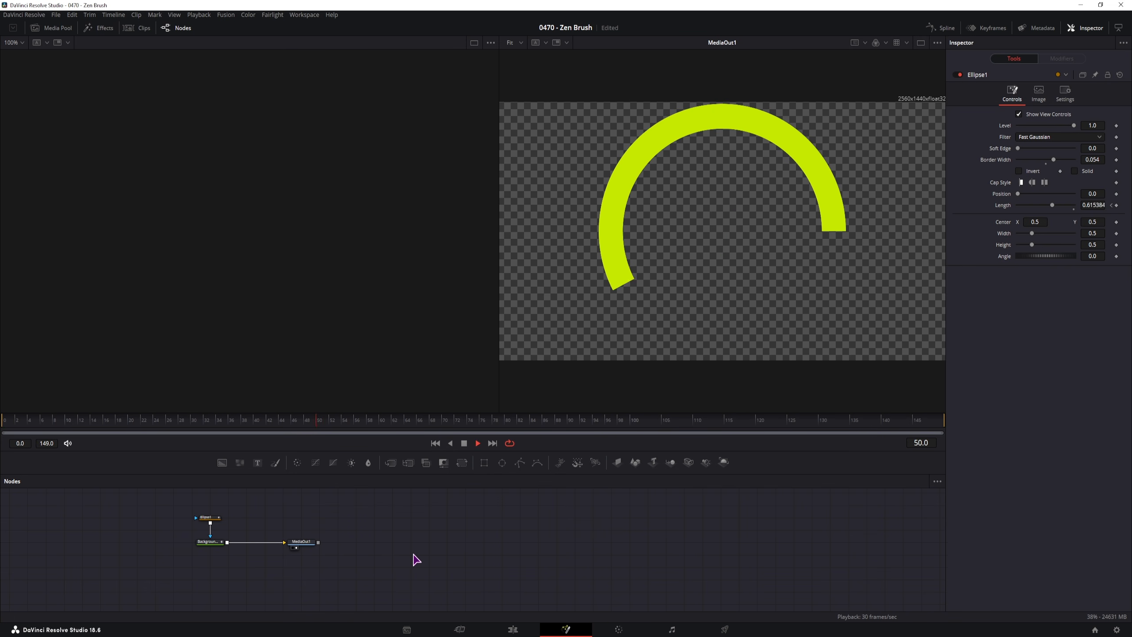